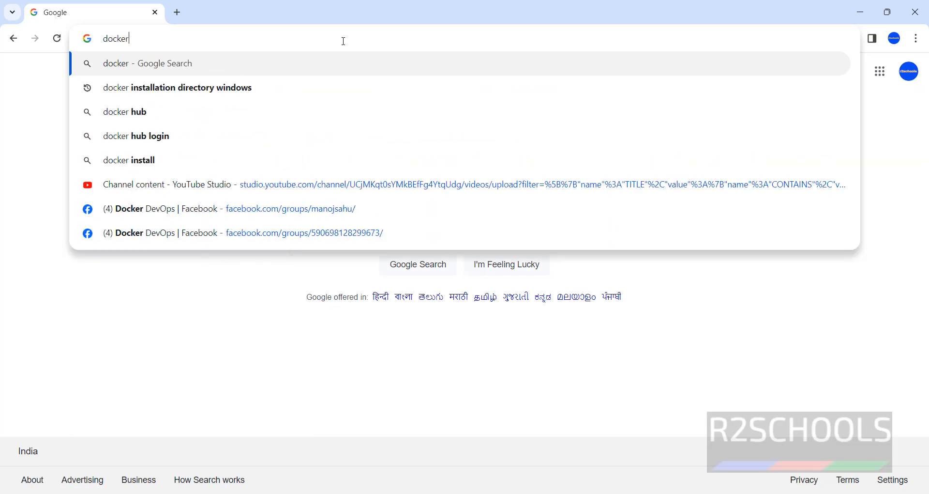
Go to docker.com and download the Docker Desktop installer for Windows
type(".com")
key("Return")
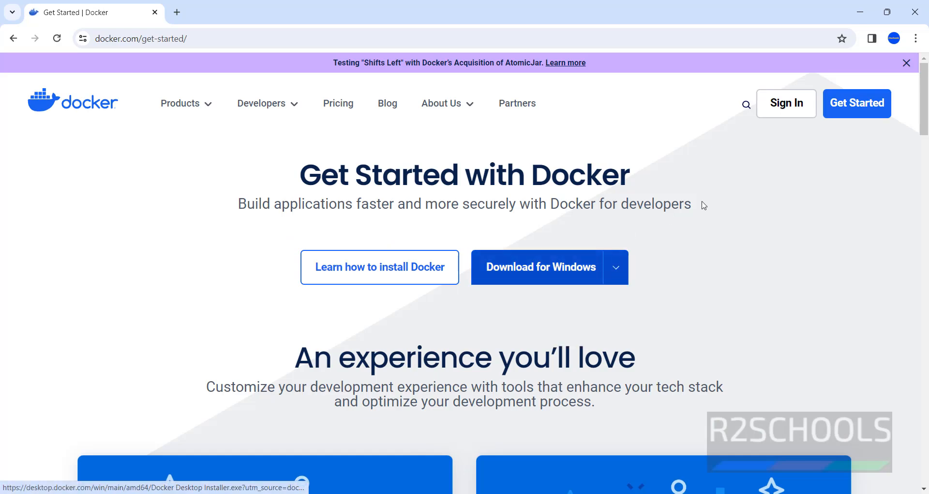
mouse_move(546, 266)
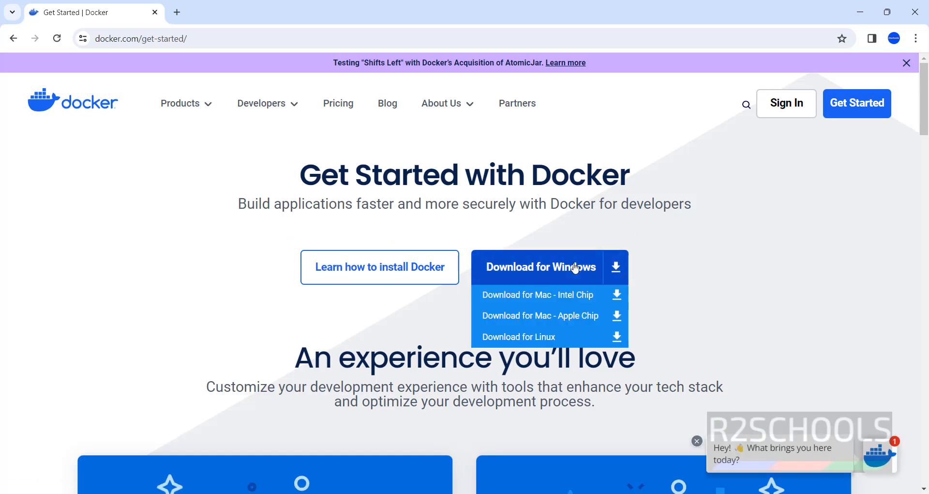
left_click(581, 266)
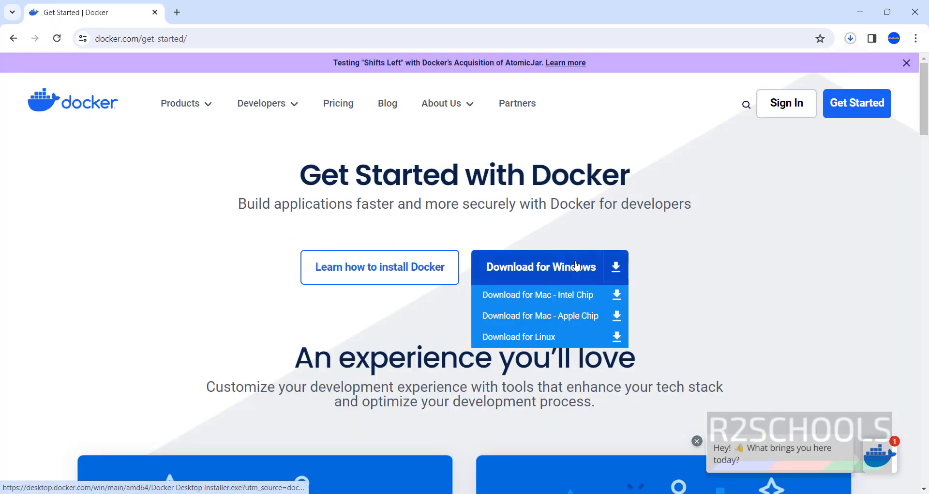
Check the installer's progress in the full download history and return to the Docker Get Started page
left_click(851, 38)
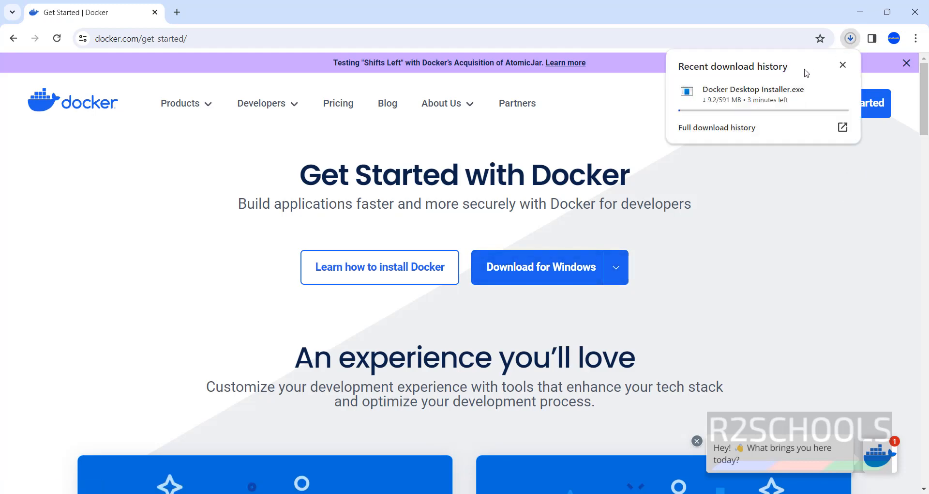
left_click(739, 129)
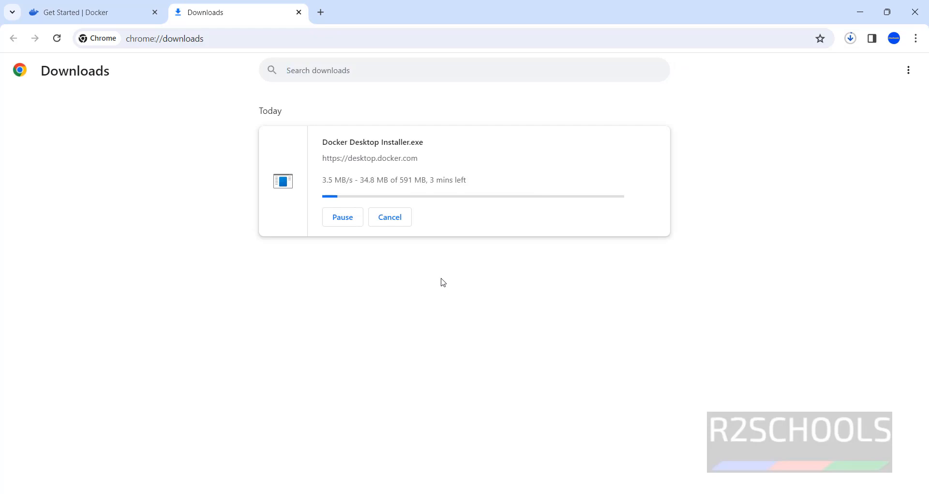
left_click(112, 18)
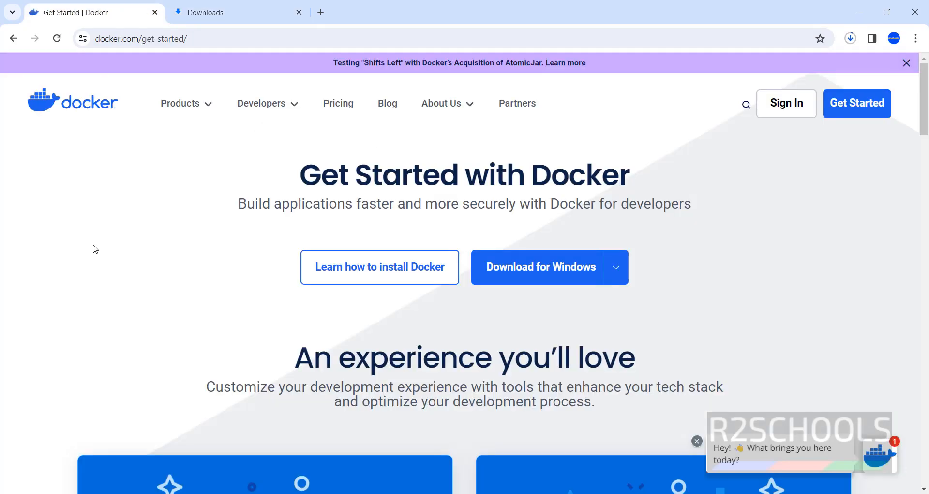
Open the Docker documentation page about installing Docker Desktop on Windows
scroll(93, 244, "down", 8)
scroll(145, 252, "up", 8)
left_click(367, 275)
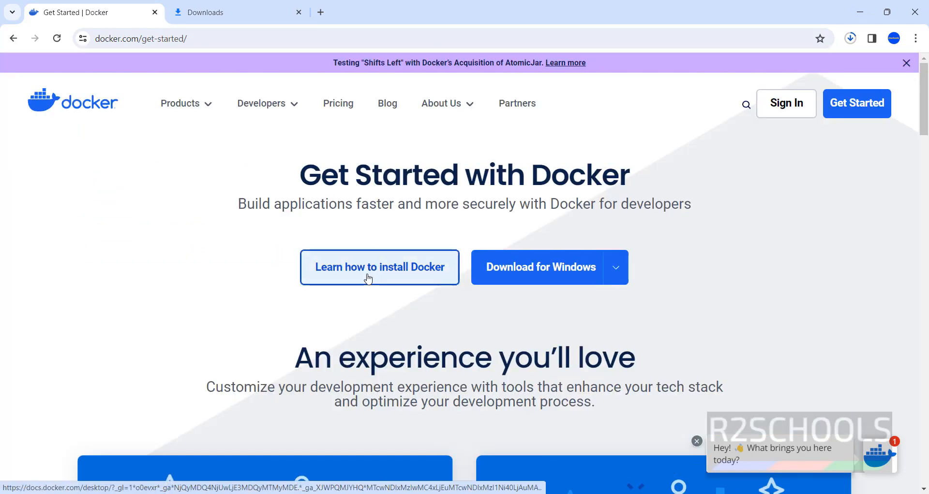
scroll(368, 300, "down", 4)
scroll(368, 316, "down", 7)
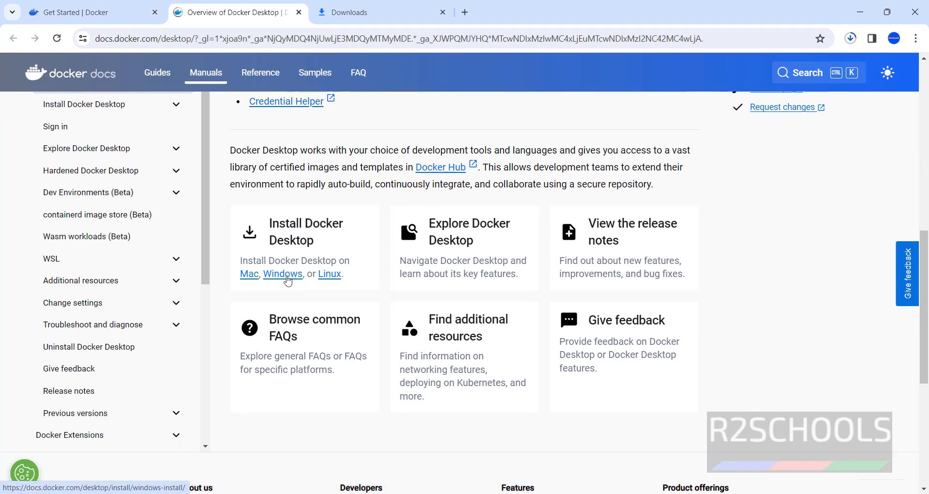
left_click(286, 276)
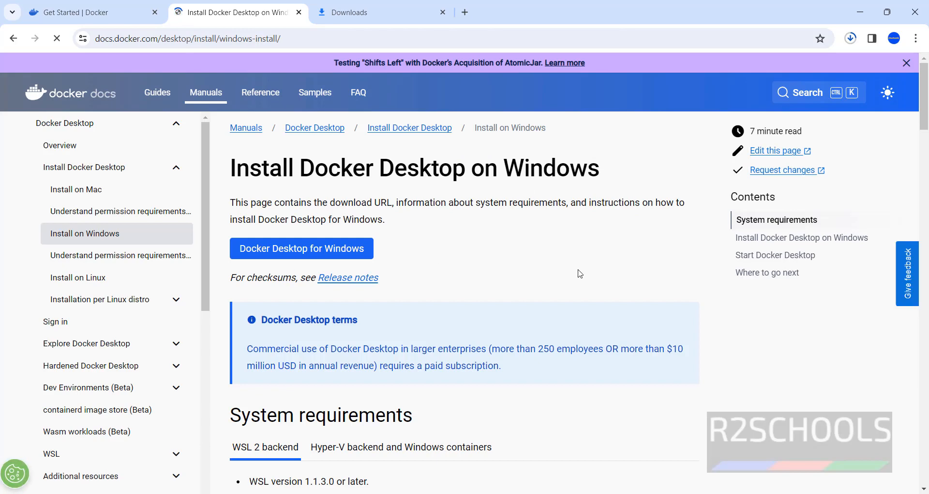
Examine the WSL 2 backend system requirements for the WSL version and the 64-bit Windows 10 and 11 editions
scroll(571, 276, "down", 4)
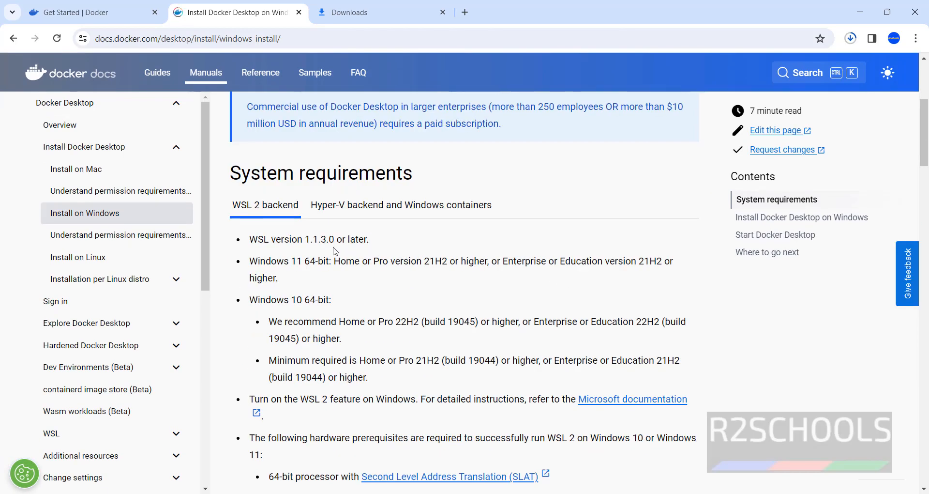
left_click_drag(249, 239, 382, 242)
left_click(249, 265)
left_click_drag(264, 260, 333, 261)
left_click_drag(301, 303, 331, 301)
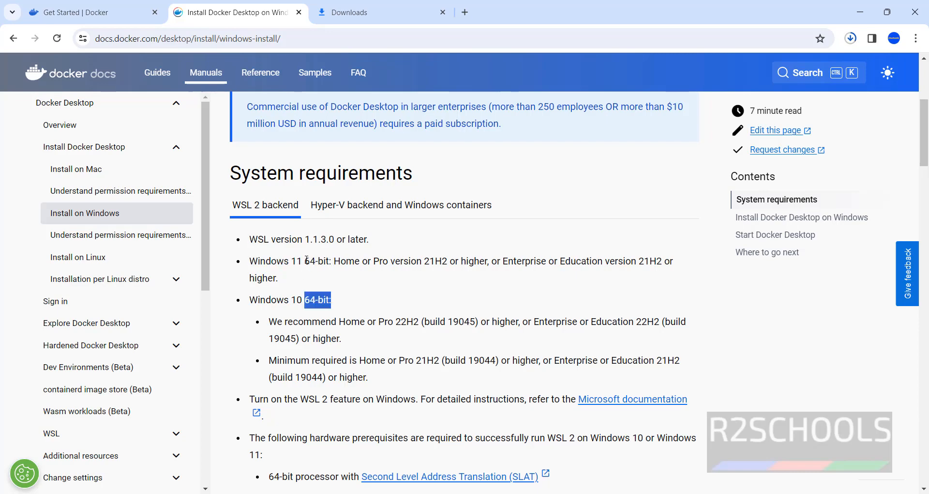
left_click_drag(303, 261, 324, 261)
left_click(368, 282)
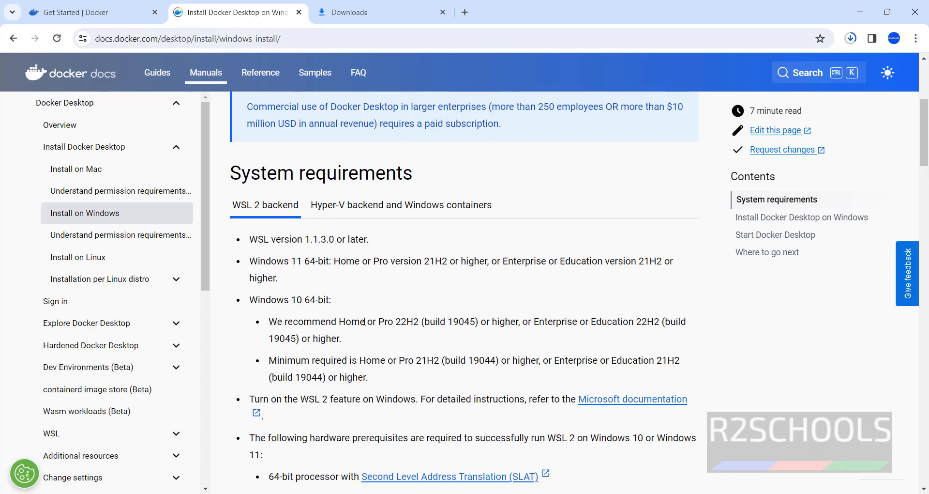
Examine the requirements for the WSL 2 feature, processor, system RAM and hardware virtualization in BIOS
scroll(364, 322, "down", 3)
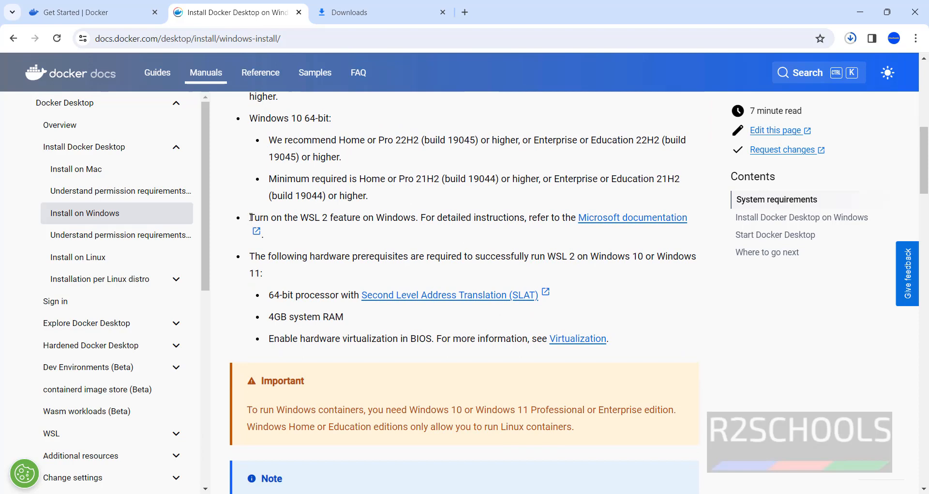
left_click_drag(251, 216, 412, 218)
left_click(322, 234)
left_click_drag(300, 217, 370, 217)
left_click(351, 235)
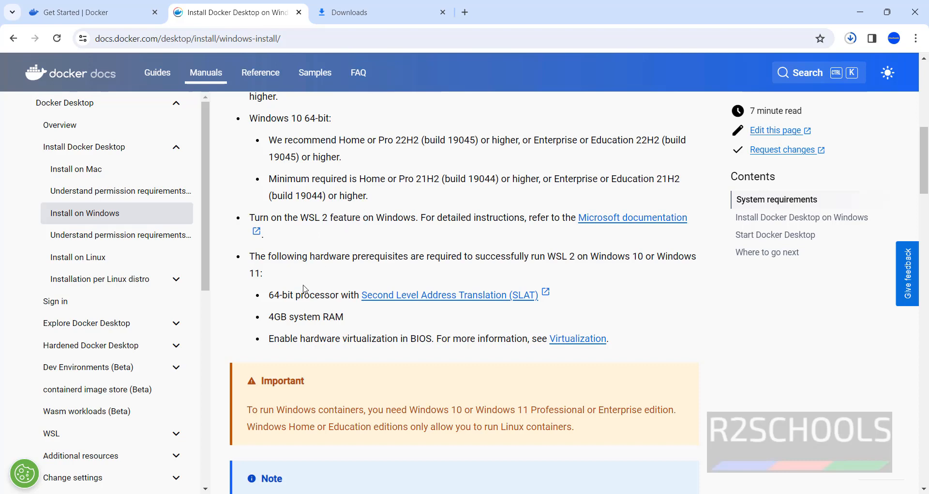
left_click_drag(272, 300, 319, 297)
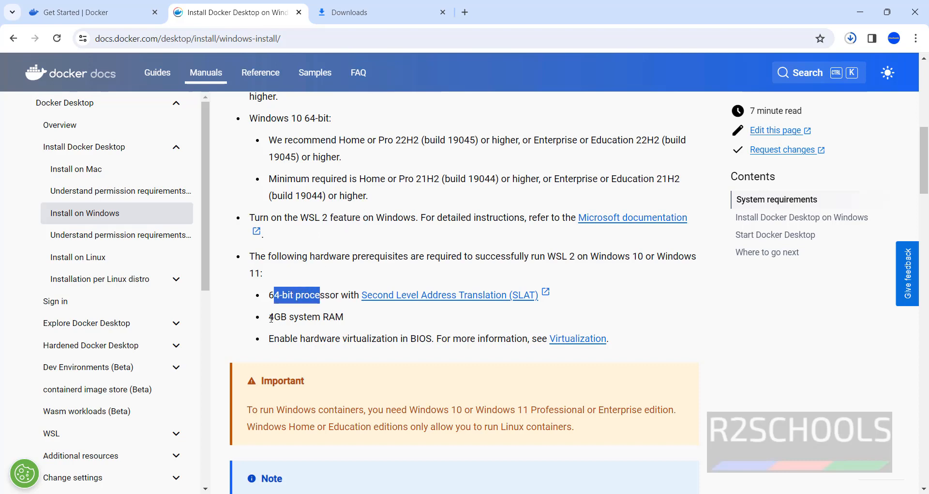
left_click_drag(271, 318, 346, 317)
left_click(349, 319)
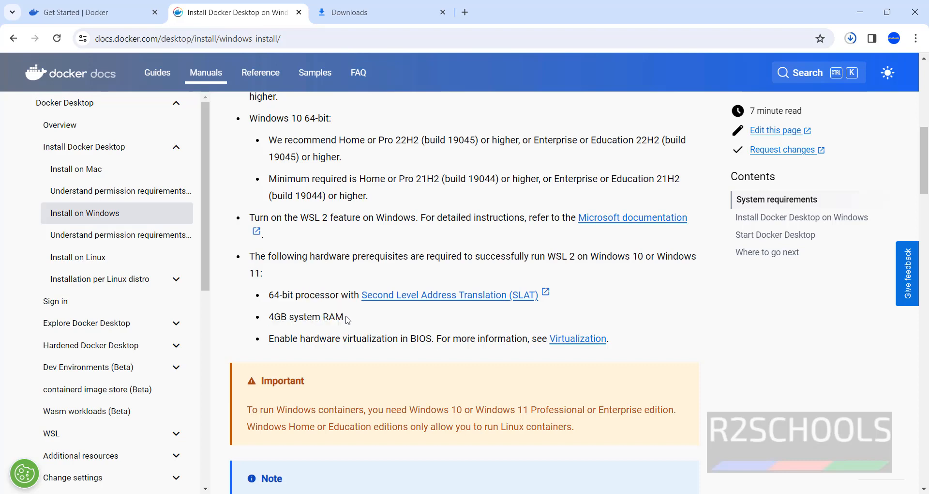
left_click_drag(269, 338, 432, 339)
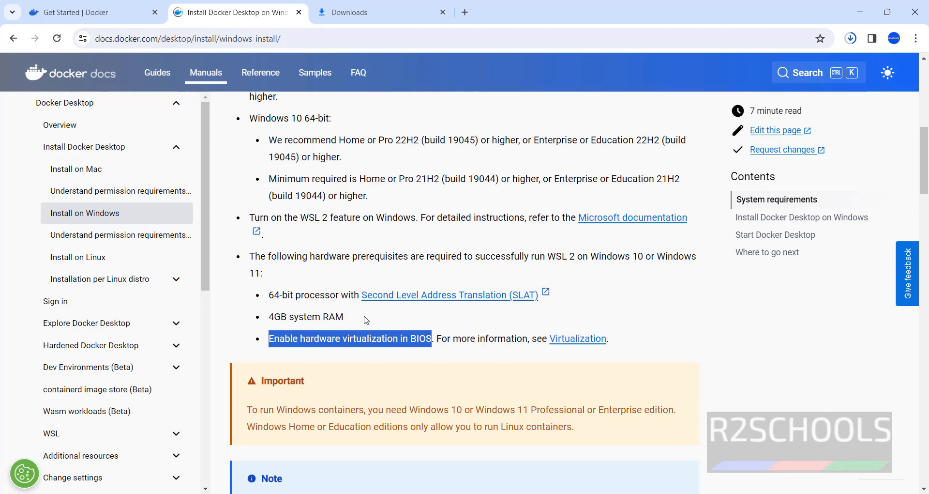
left_click(345, 238)
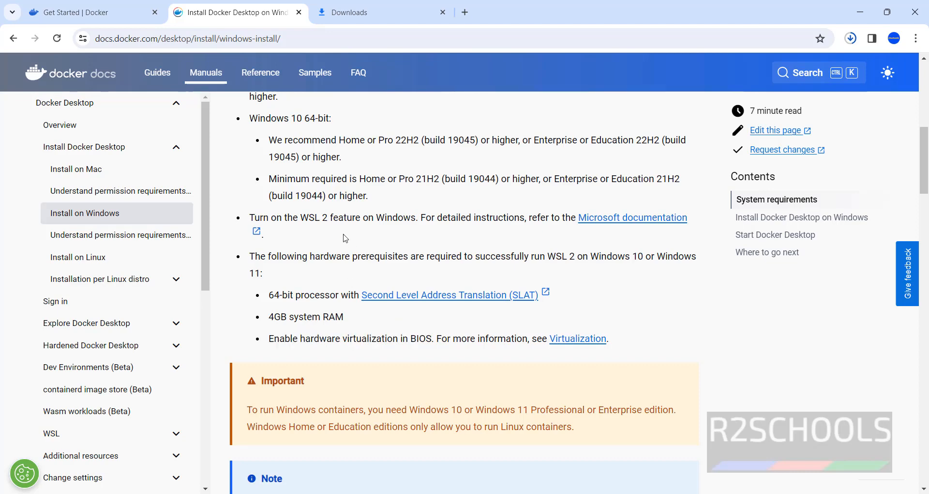
Check the installer download, and reread the required WSL version on the Docker installation page
key("ctrl+Tab")
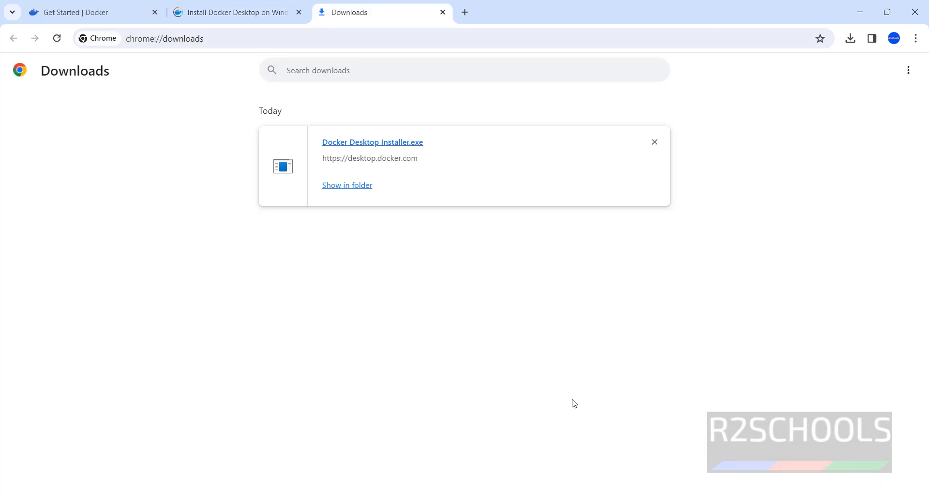
key("ctrl+shift+Tab")
scroll(291, 180, "up", 1)
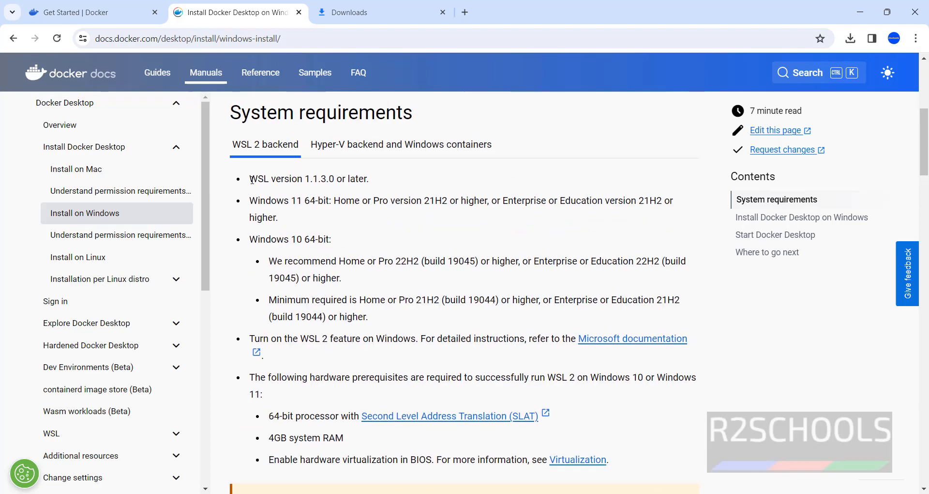
left_click_drag(250, 183, 386, 182)
left_click(408, 178)
Search Windows for "turn", review the Windows Subsystem for Linux entry in Turn Windows features on or off, and close the dialog without applying changes
key("super")
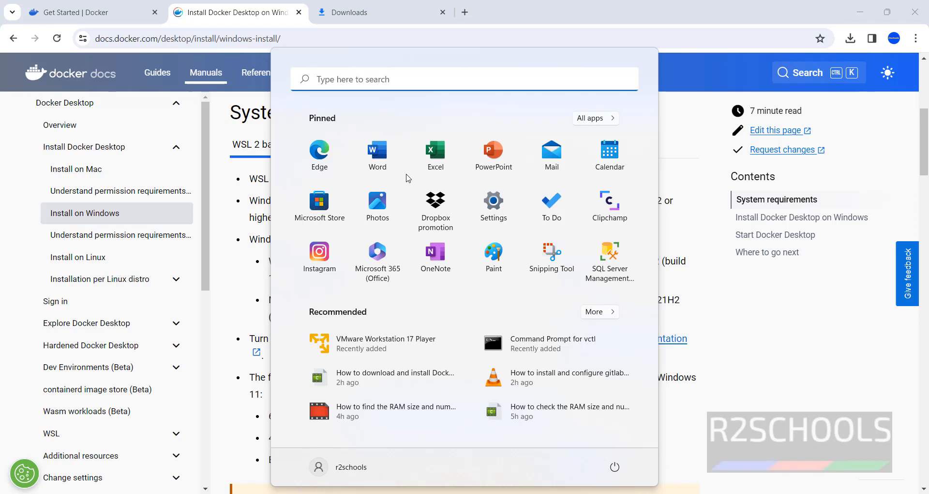
type("turn")
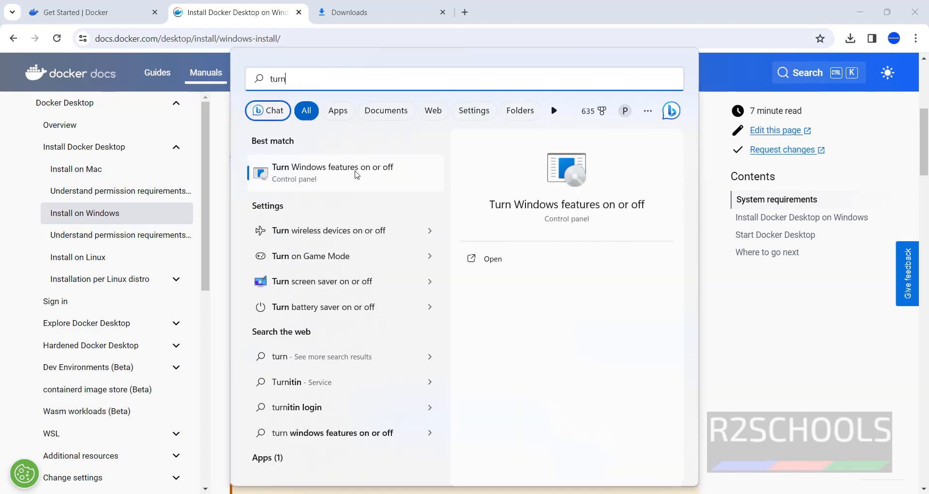
left_click(357, 175)
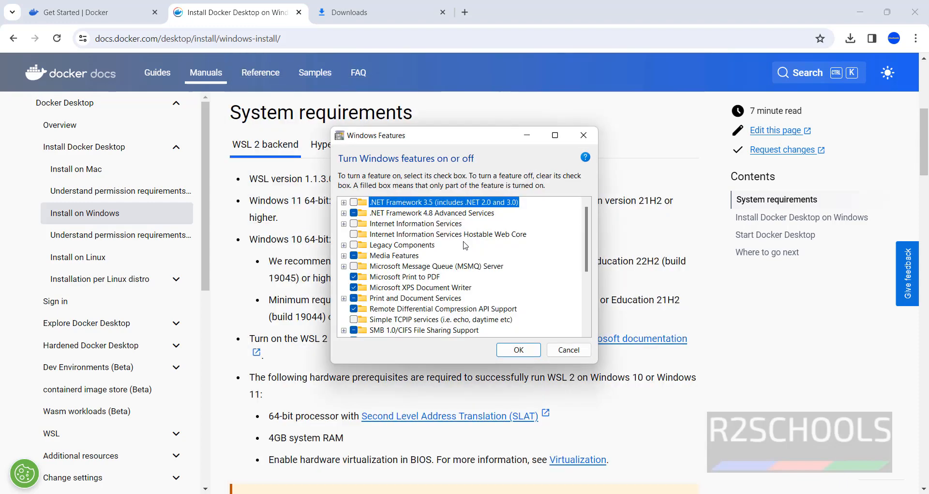
scroll(466, 276, "down", 4)
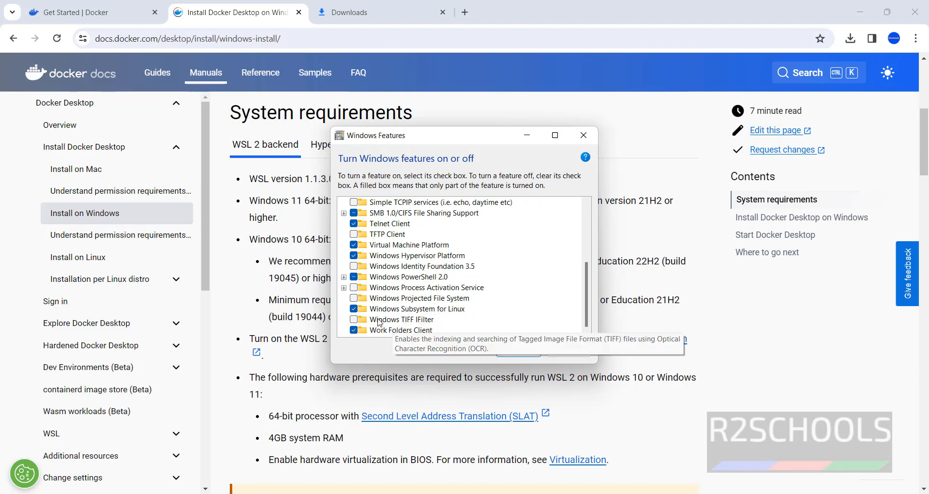
left_click(353, 299)
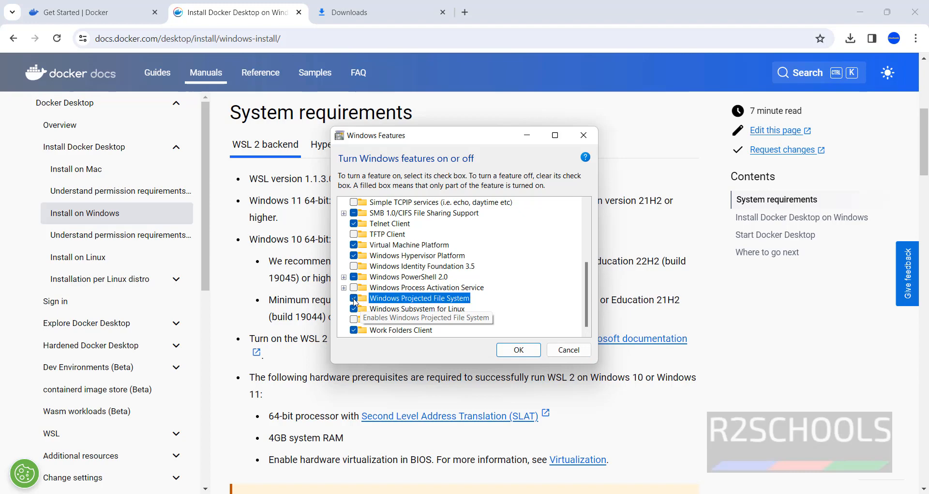
left_click(354, 298)
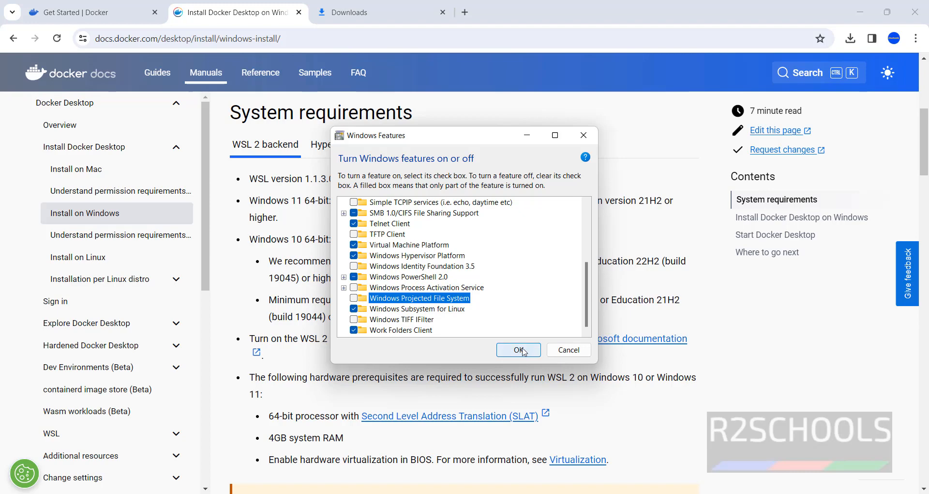
left_click(553, 352)
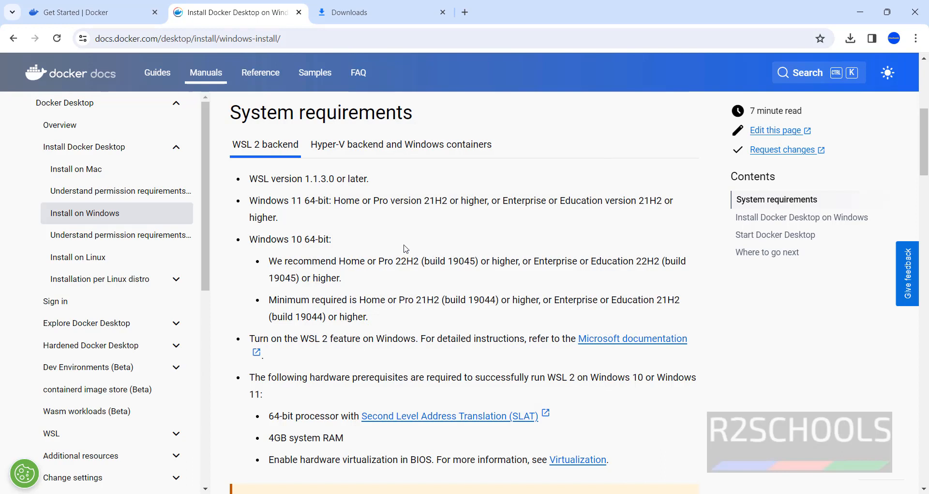
Open a Command Prompt and check the WSL status with wsl --status
key("super+r")
key("Return")
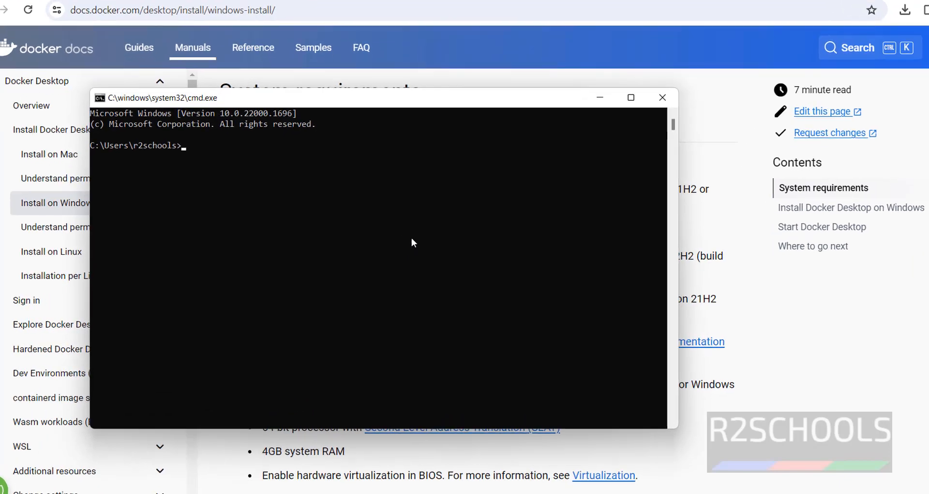
type("w")
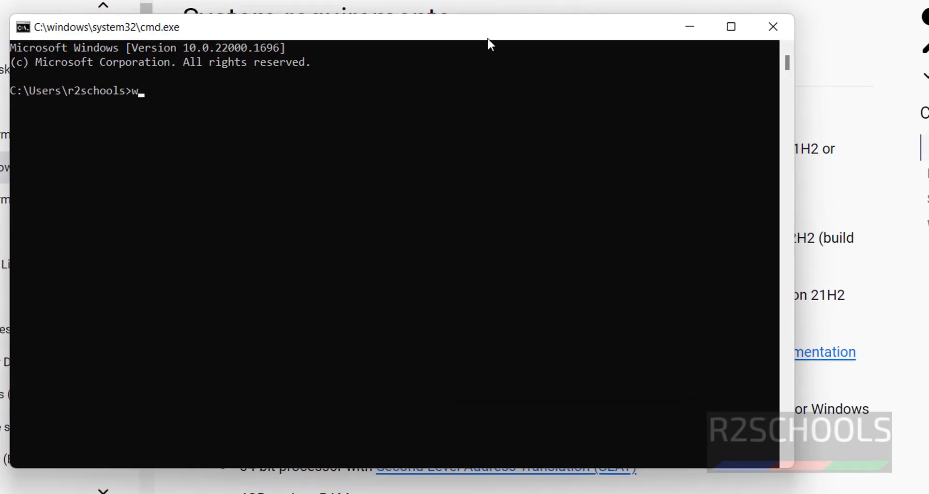
type("sl --status")
key("Return")
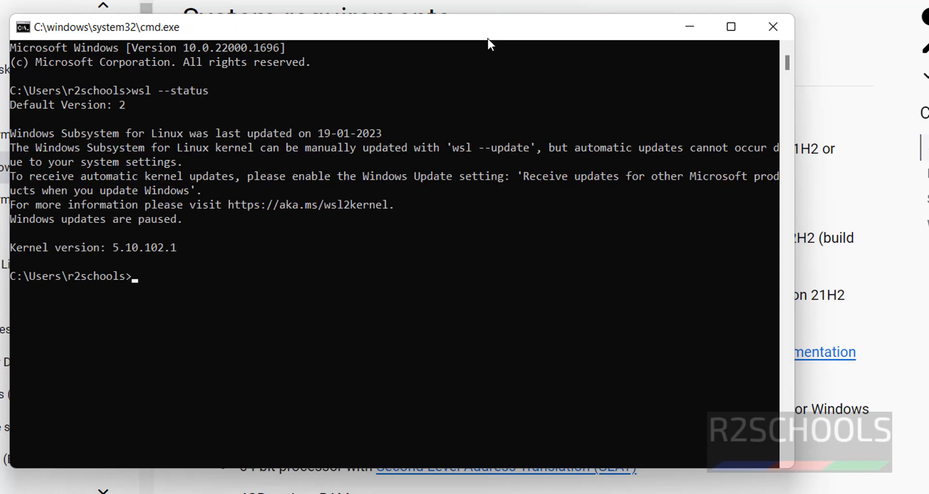
Compare the WSL version required by the Docker documentation with the default version reported in the Command Prompt
key("alt+Tab")
left_click_drag(211, 116, 334, 124)
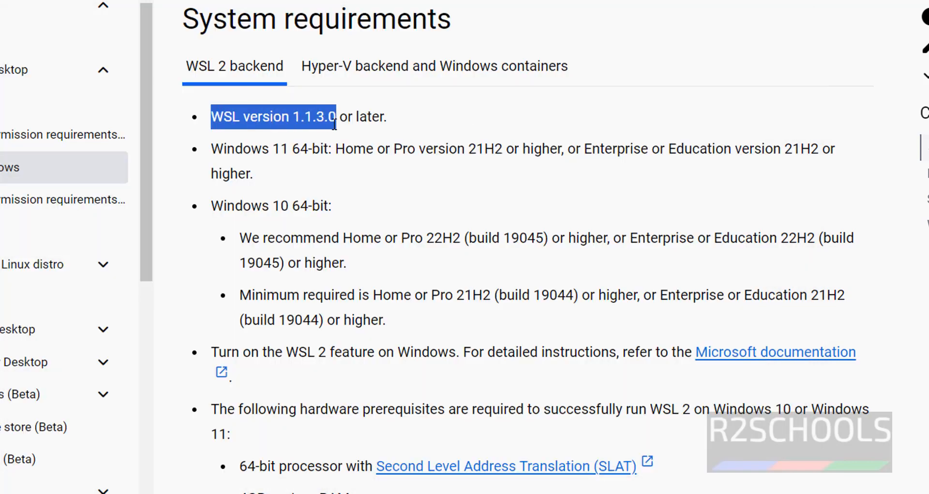
left_click(301, 128)
key("alt+Tab")
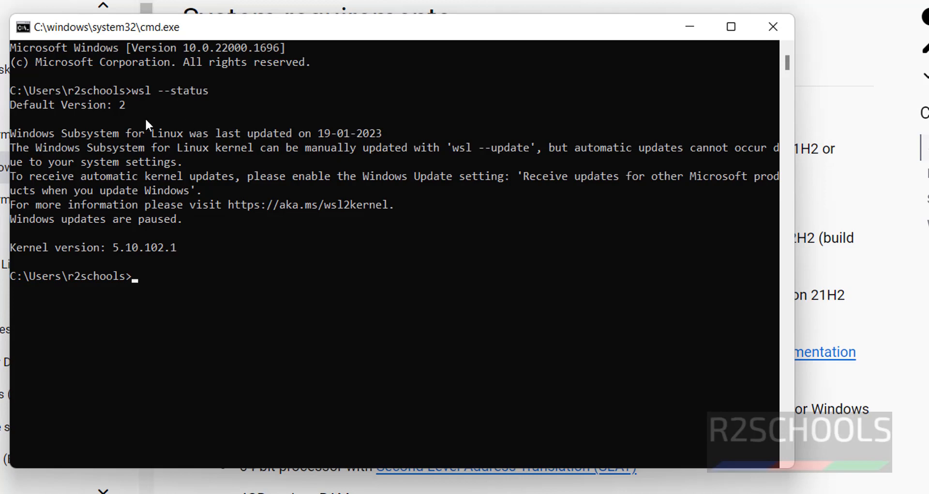
left_click_drag(48, 107, 137, 106)
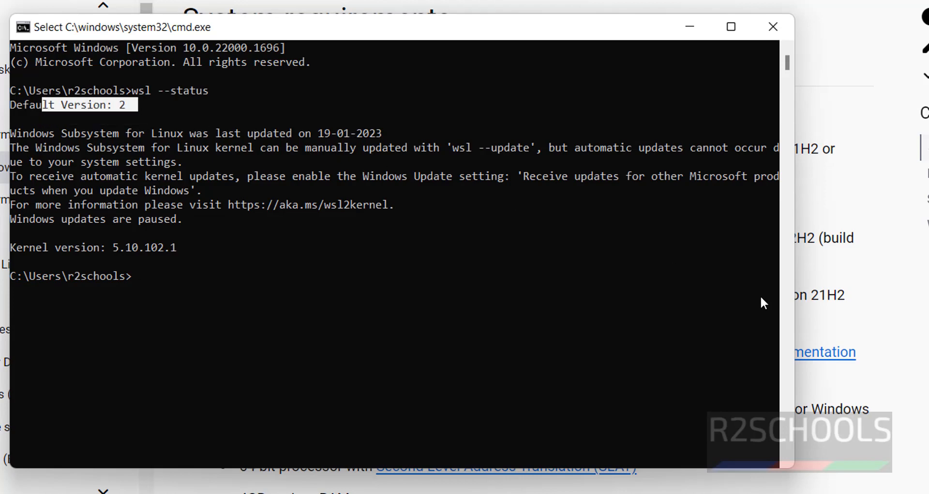
left_click(841, 211)
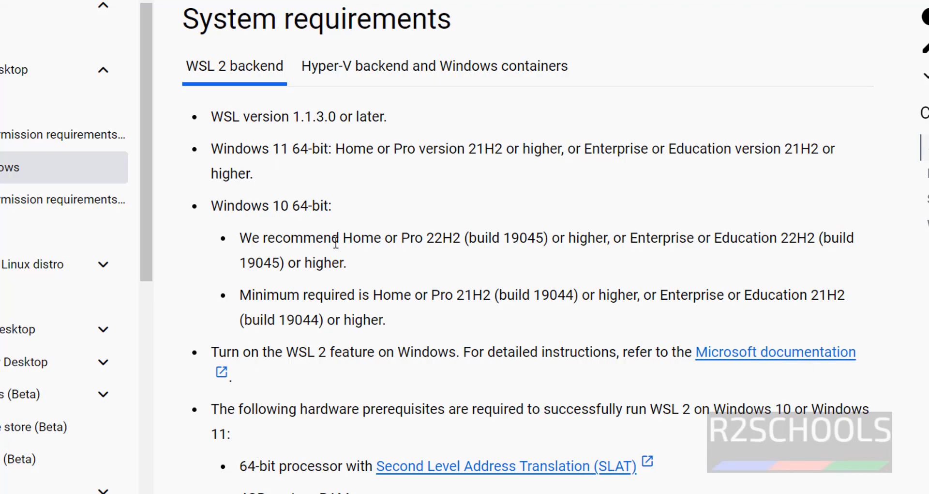
scroll(384, 192, "down", 5)
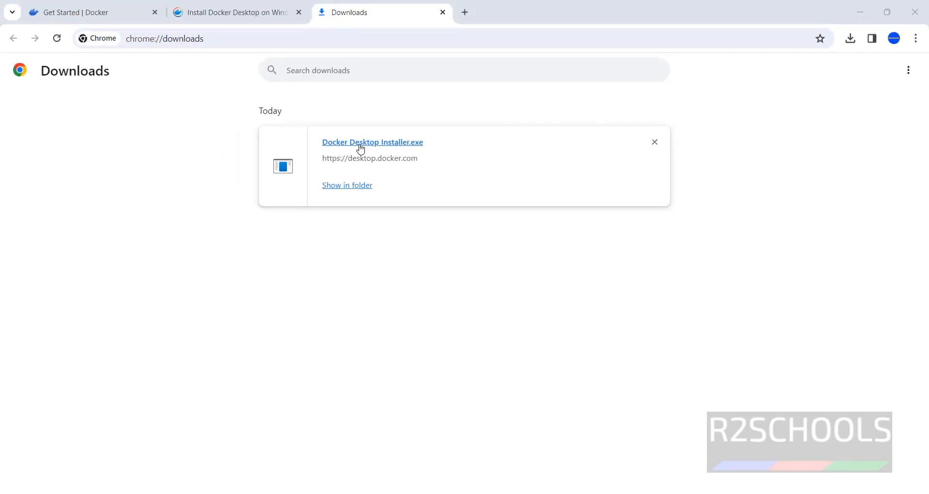
Run the downloaded Docker Desktop installer with the desktop shortcut option enabled, and close it once the installation is done
left_click(385, 194)
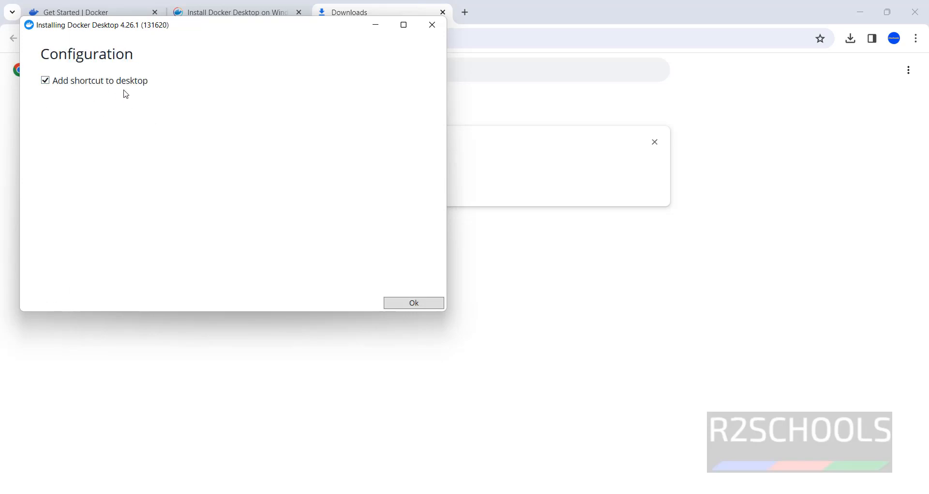
left_click(413, 305)
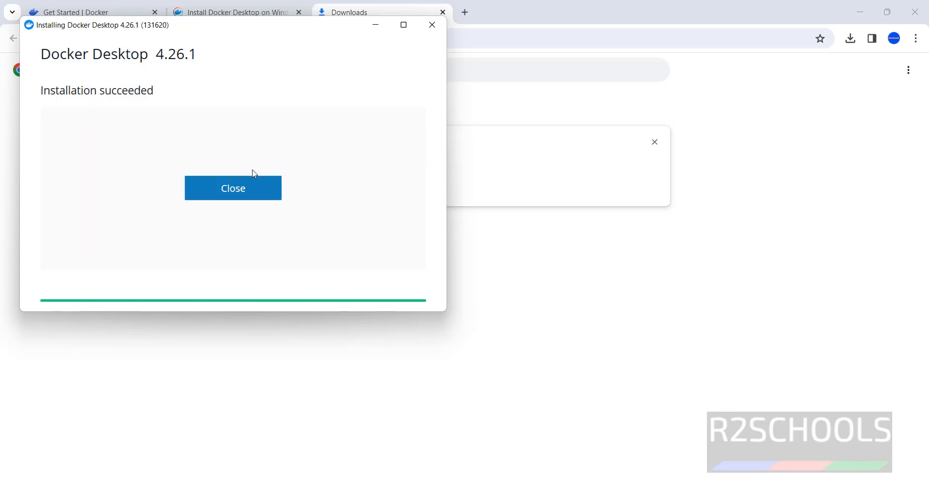
left_click(236, 191)
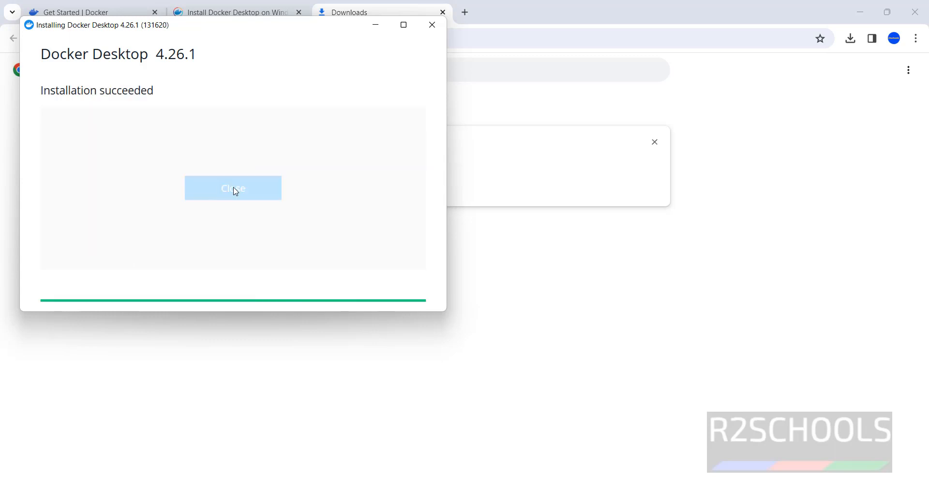
Search Windows for "dock" and launch Docker Desktop
key("super")
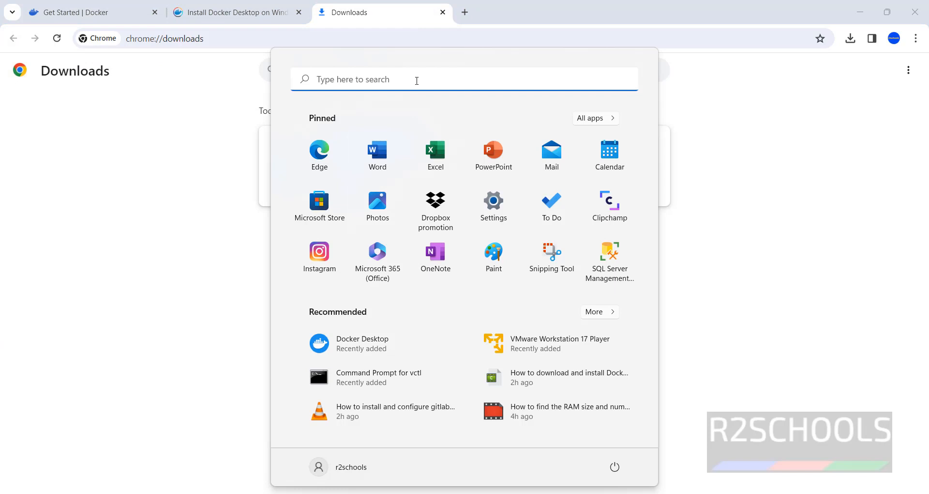
left_click(417, 80)
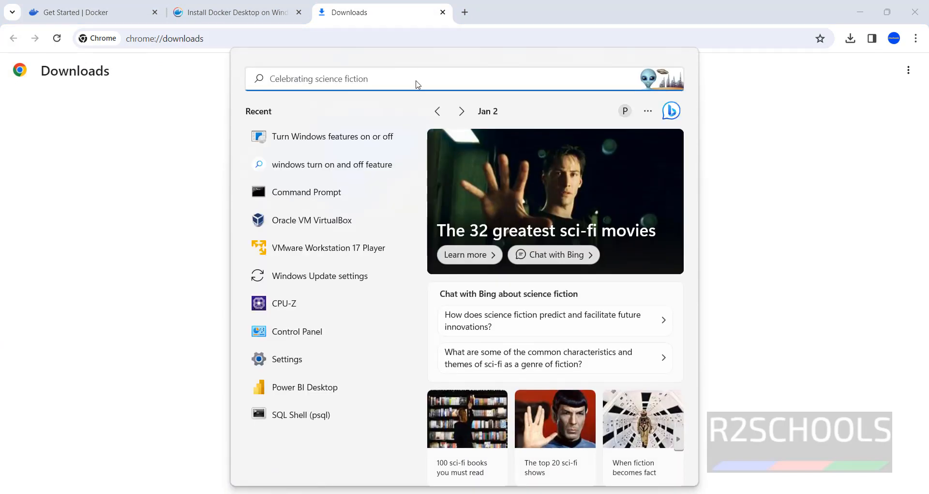
type("d")
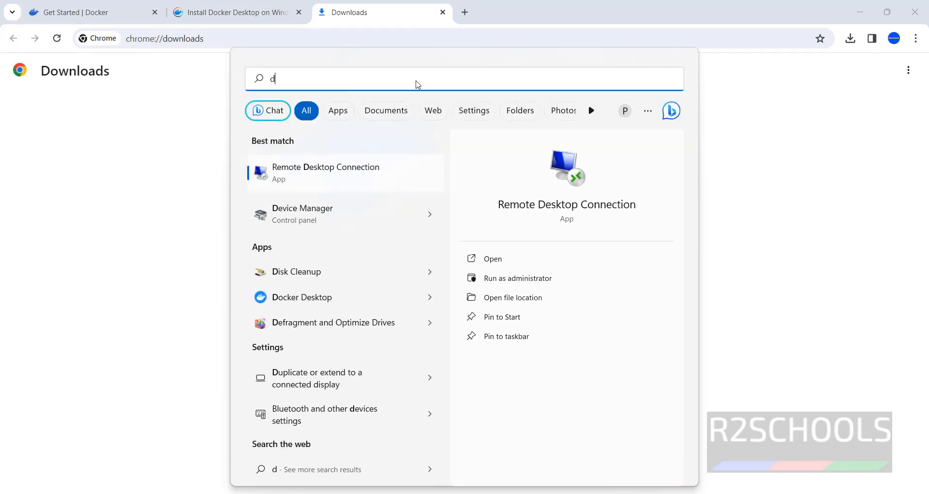
type("ock")
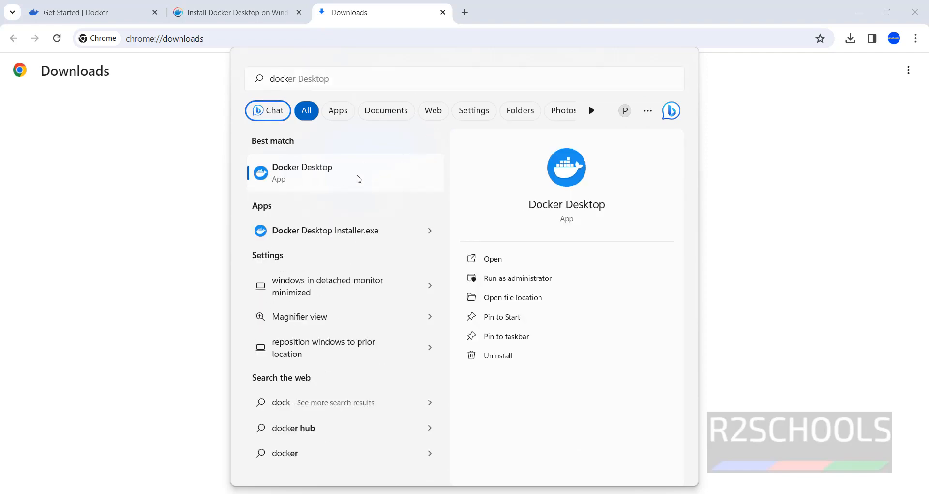
left_click(358, 179)
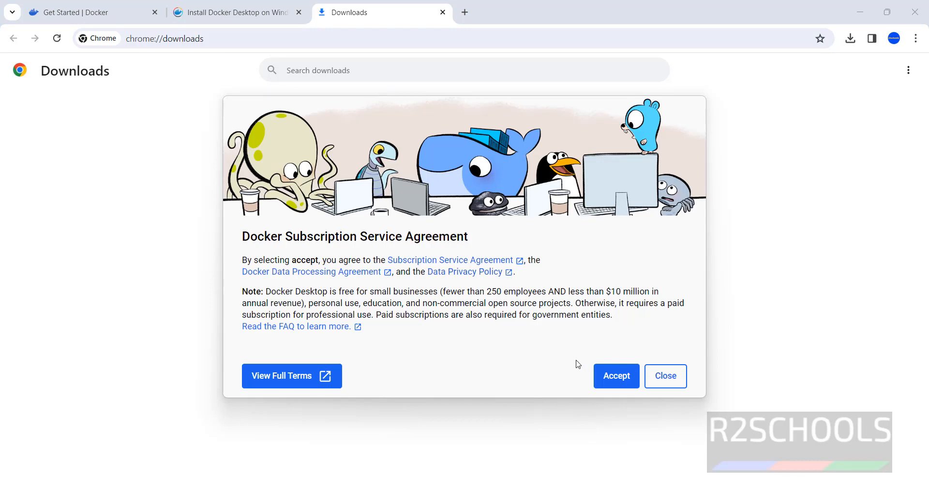
Accept the Docker Subscription Service Agreement and submit the usage survey with Learning or teaching selected
left_click(613, 375)
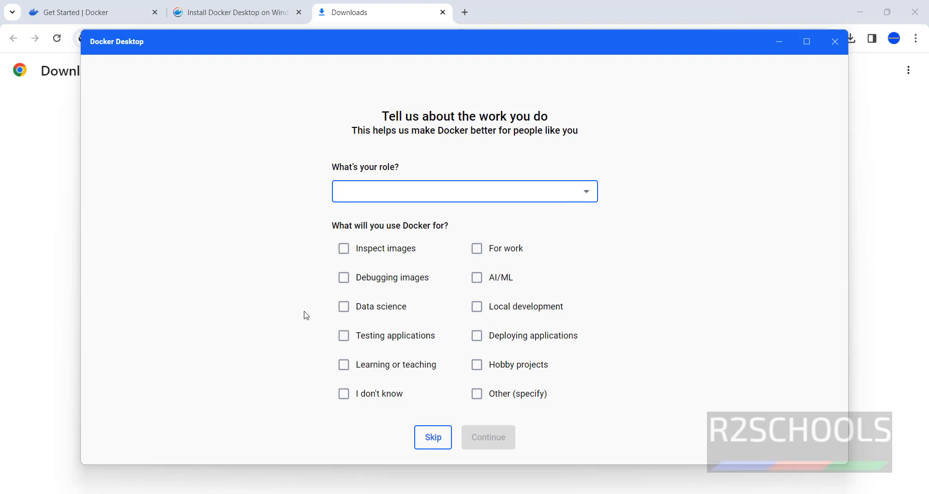
left_click(343, 364)
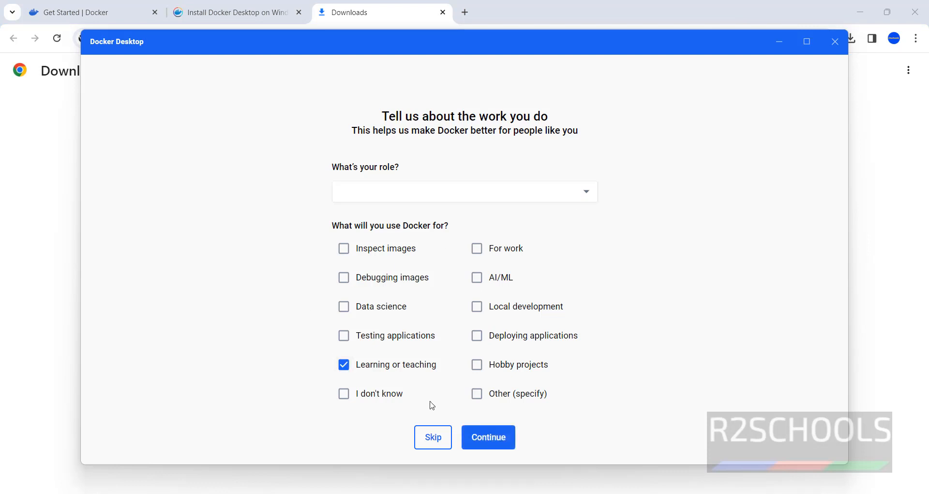
left_click(493, 443)
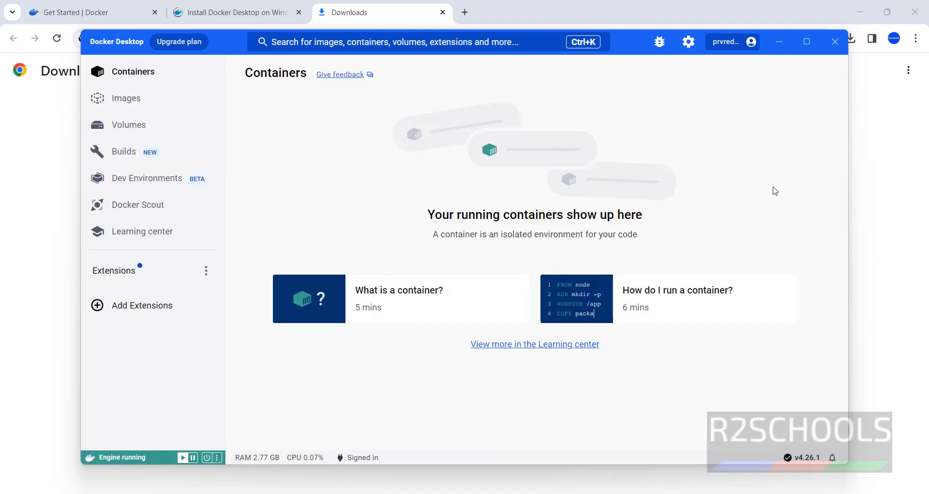
Try running docker images in the already open Command Prompt, and close that window
mouse_move(602, 493)
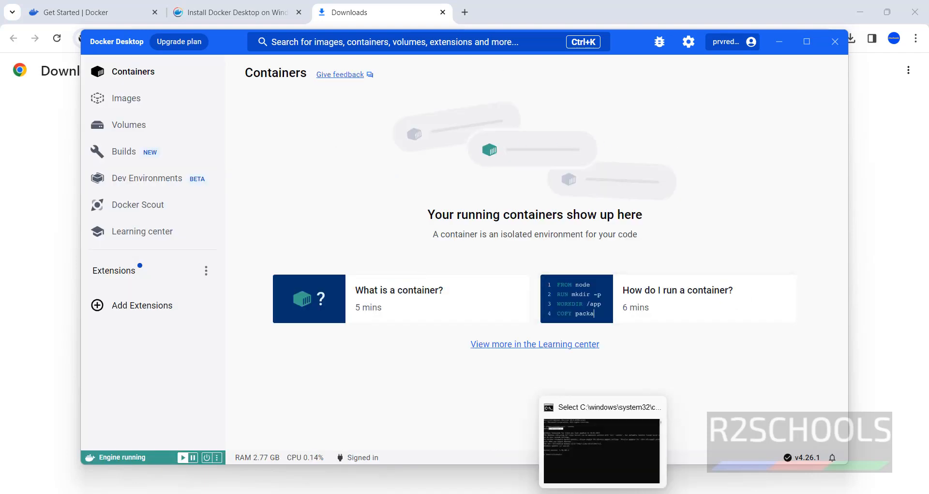
left_click(601, 441)
left_click(451, 300)
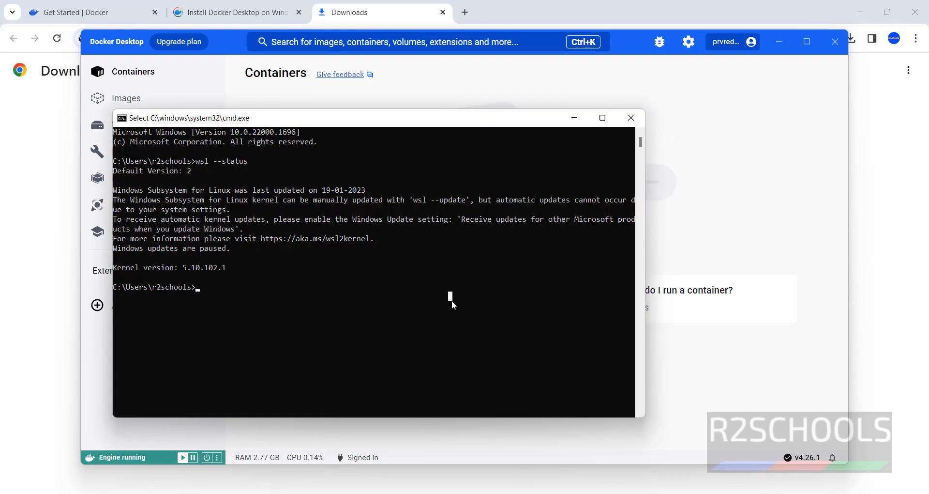
type("docker")
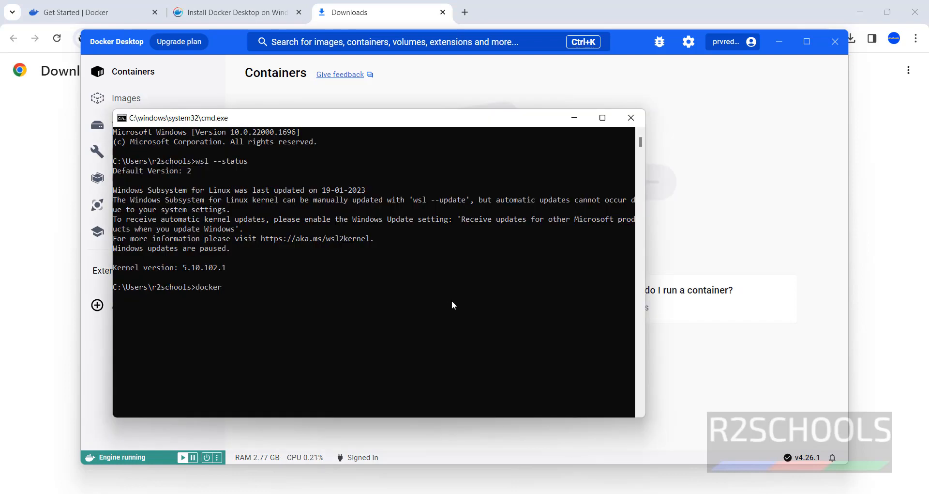
type(" images")
key("Return")
left_click(631, 117)
Open a new Command Prompt by searching for cmd, and list the local Docker images with docker images
key("super")
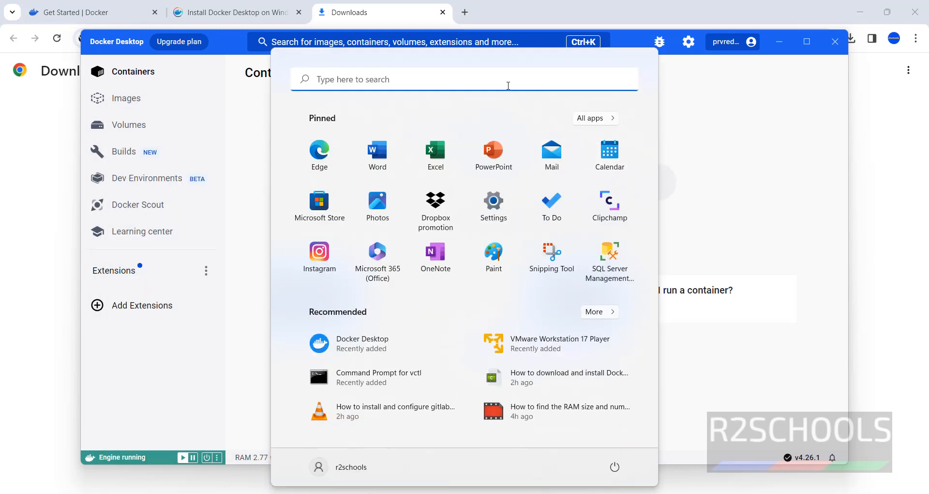
left_click(508, 86)
type("cmd")
key("Return")
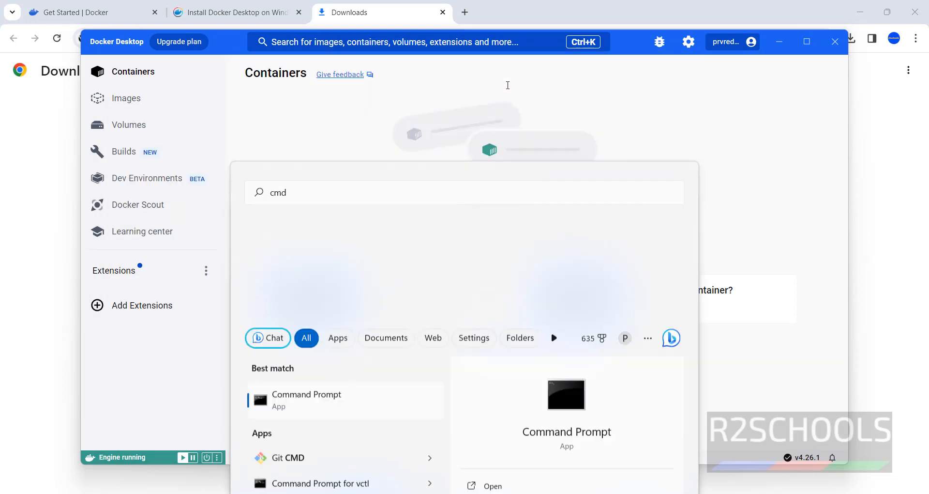
type("docker")
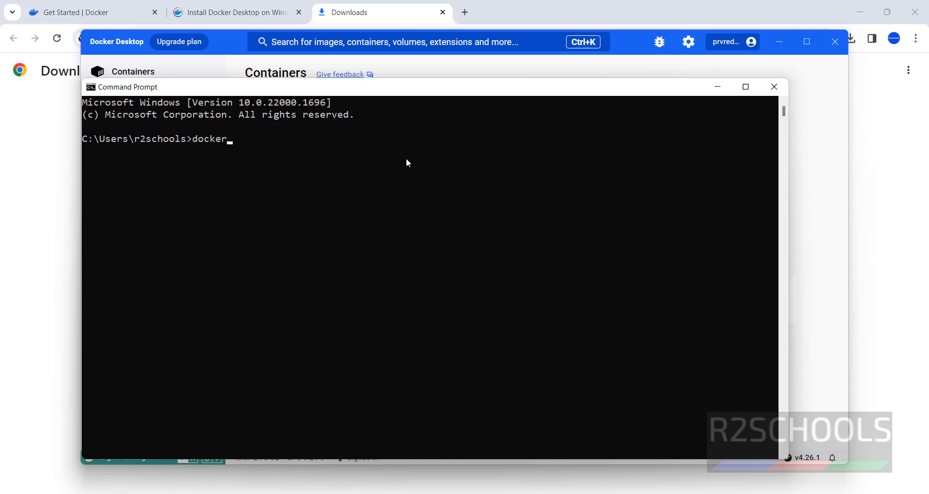
type(" images")
key("Return")
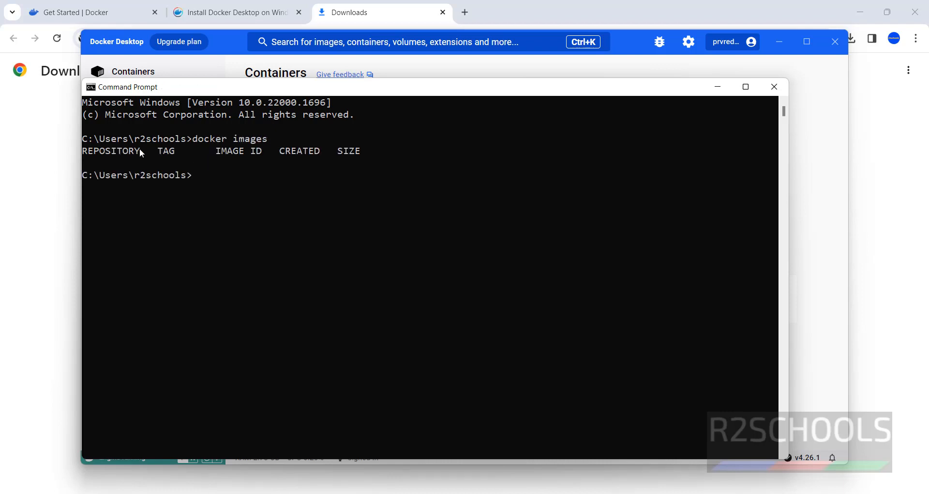
left_click_drag(111, 151, 355, 150)
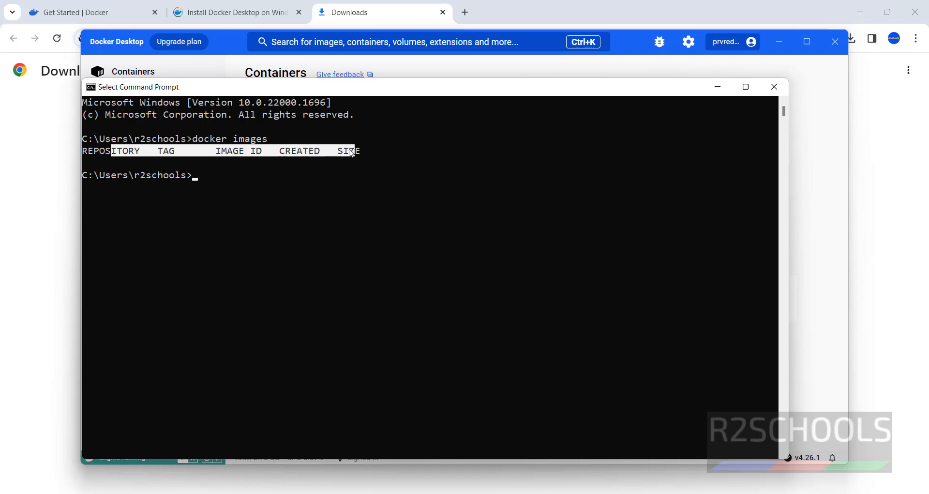
Switch back to Docker Desktop and view its Images and Learning center pages
left_click(793, 160)
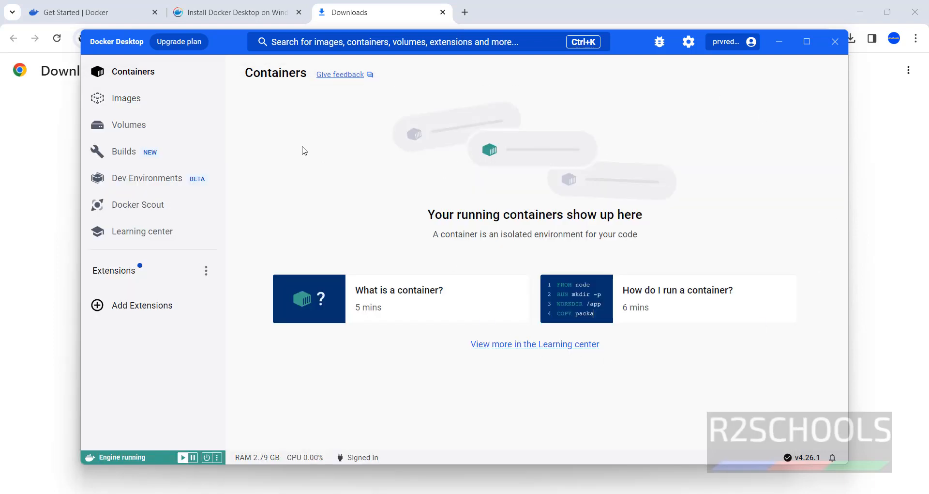
left_click(138, 99)
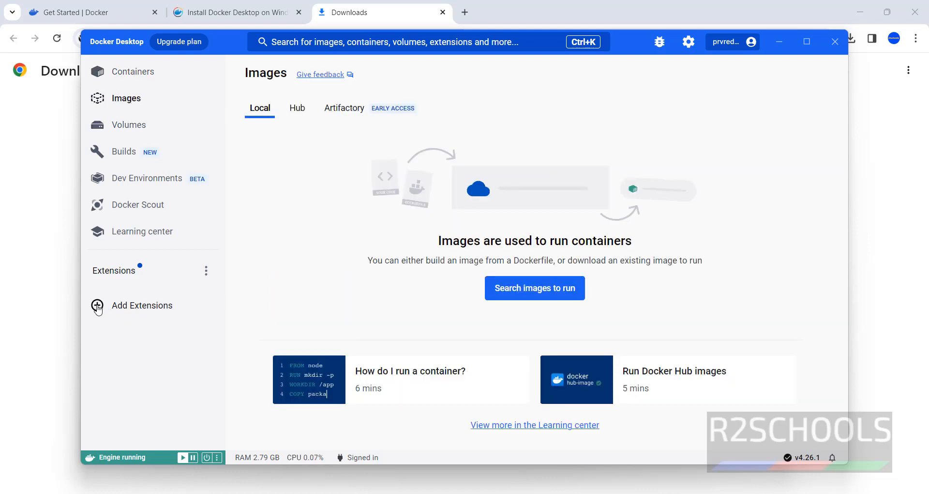
left_click(141, 232)
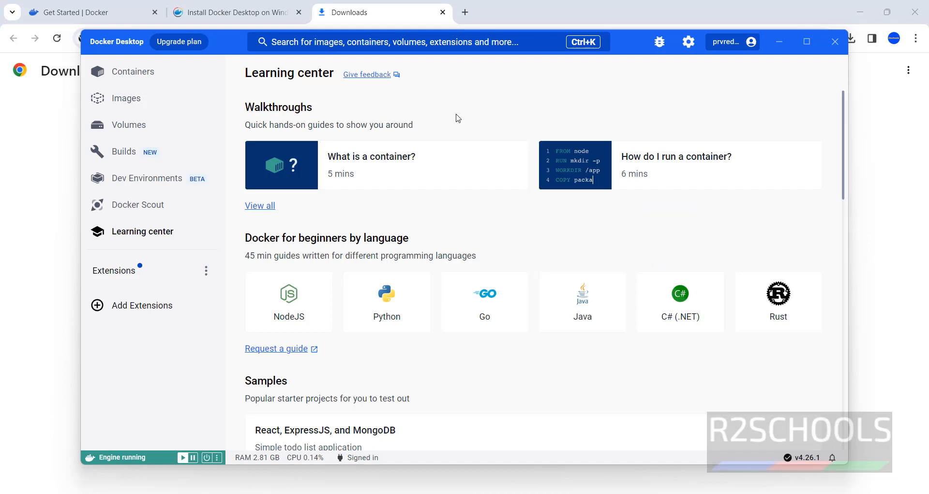
Open the Windows Services console by running services.msc
key("super+r")
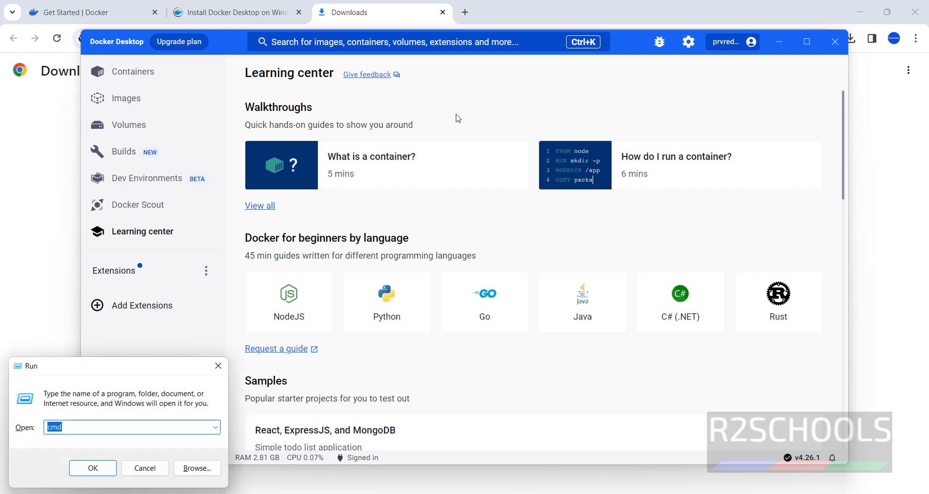
key("Return")
key("super+r")
type("serv")
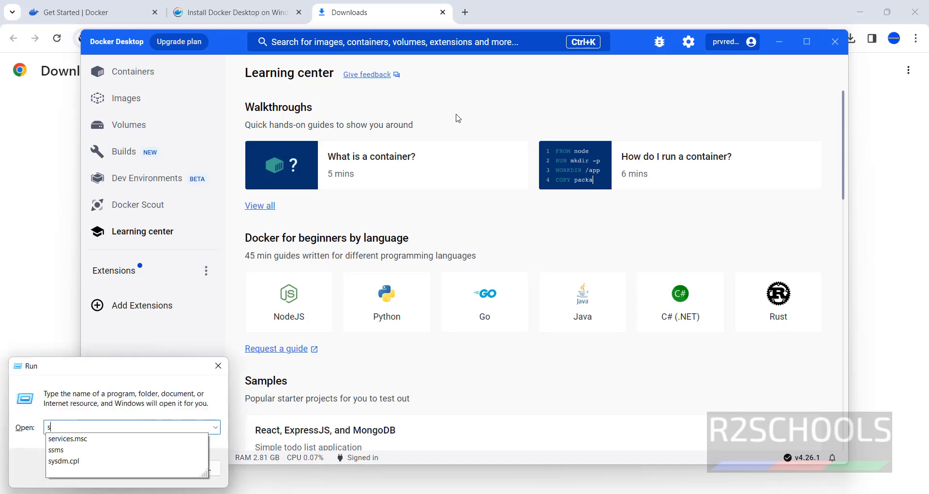
key("Down")
key("Return")
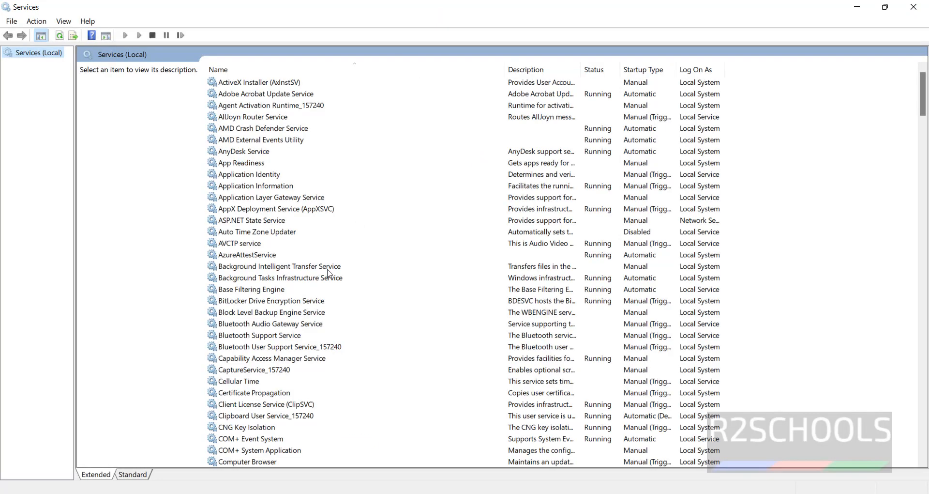
Find the Docker Desktop Service in the services list and set its startup type to Automatic
left_click(307, 302)
key("d")
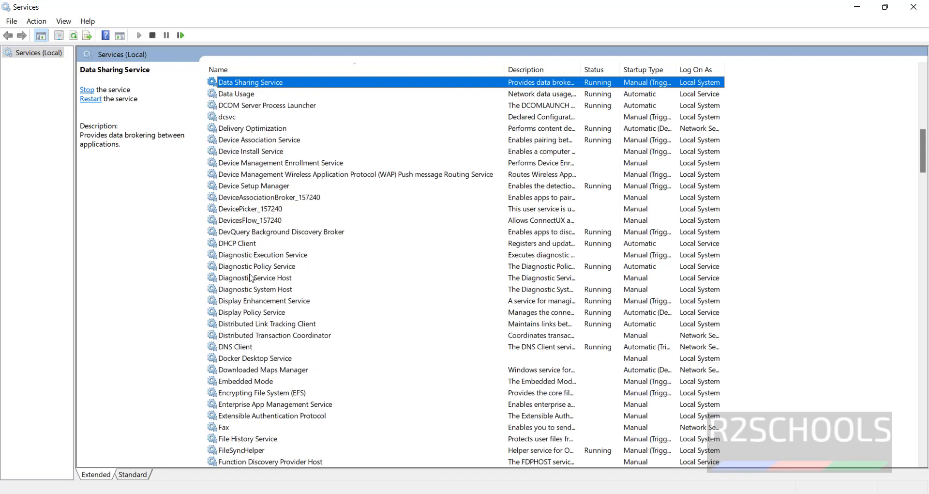
left_click(460, 359)
left_click(248, 381)
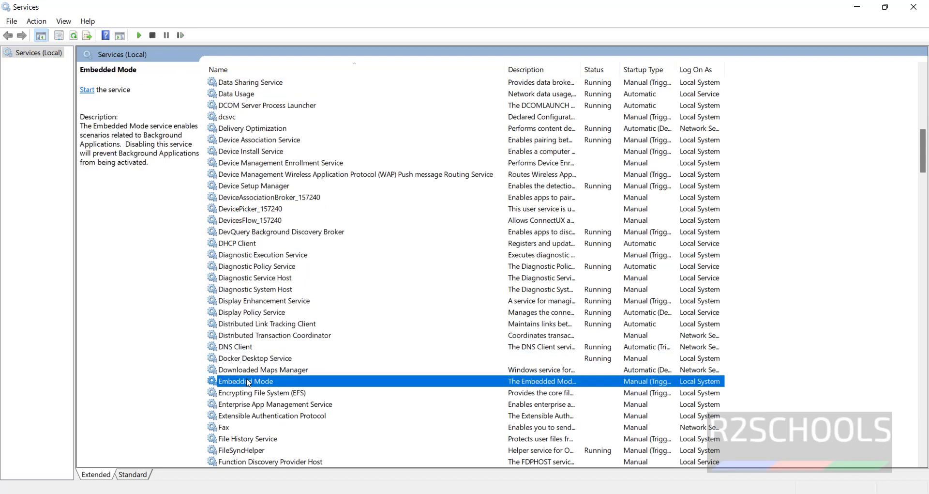
left_click(255, 359)
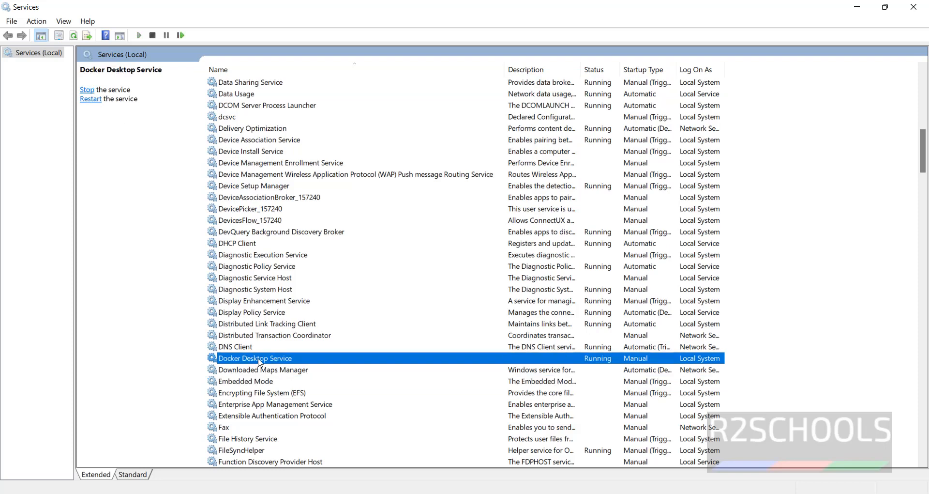
double_click(636, 363)
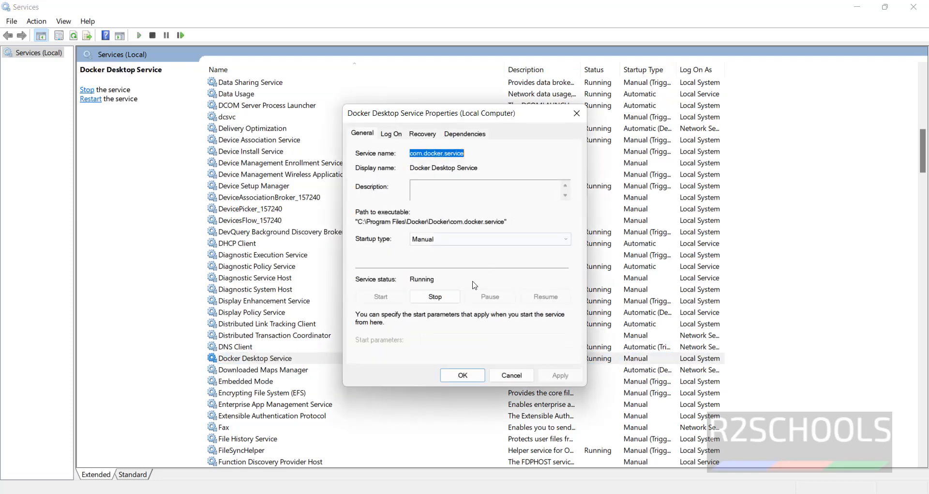
left_click(464, 239)
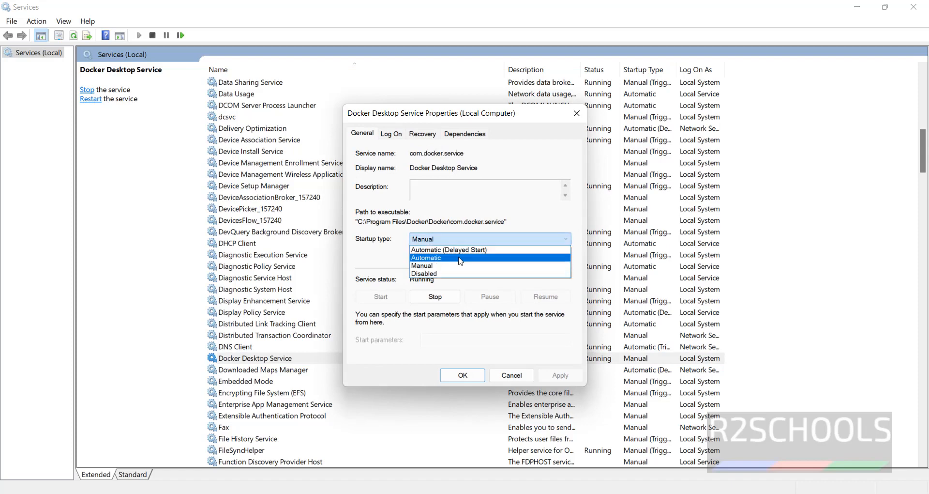
left_click(461, 258)
left_click(557, 374)
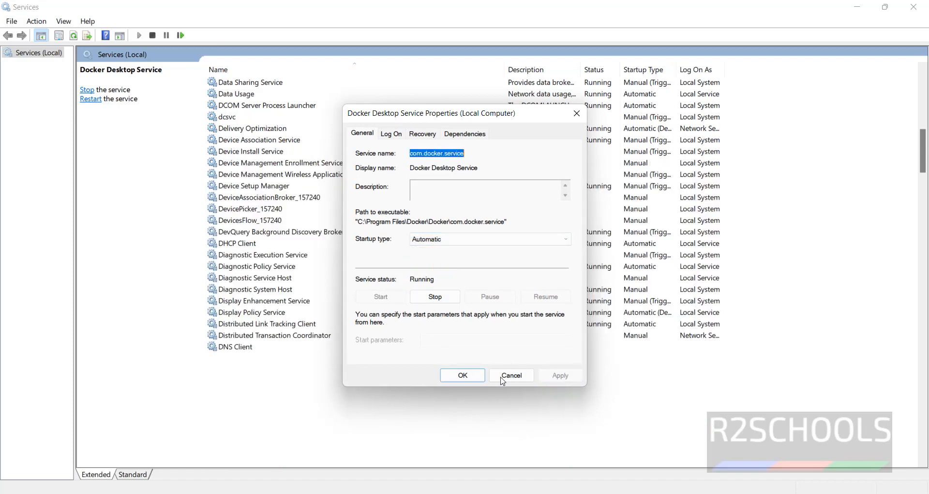
left_click(462, 375)
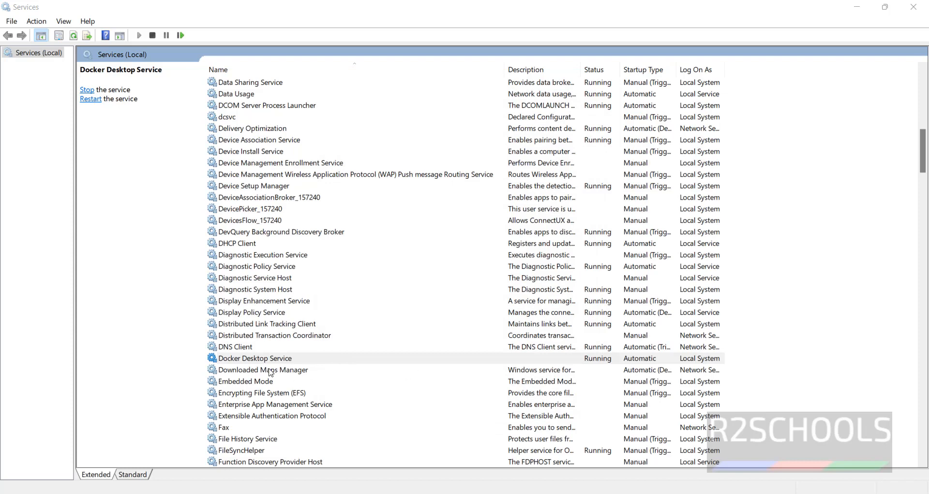
Stop the Docker Desktop Service and start it again
right_click(267, 359)
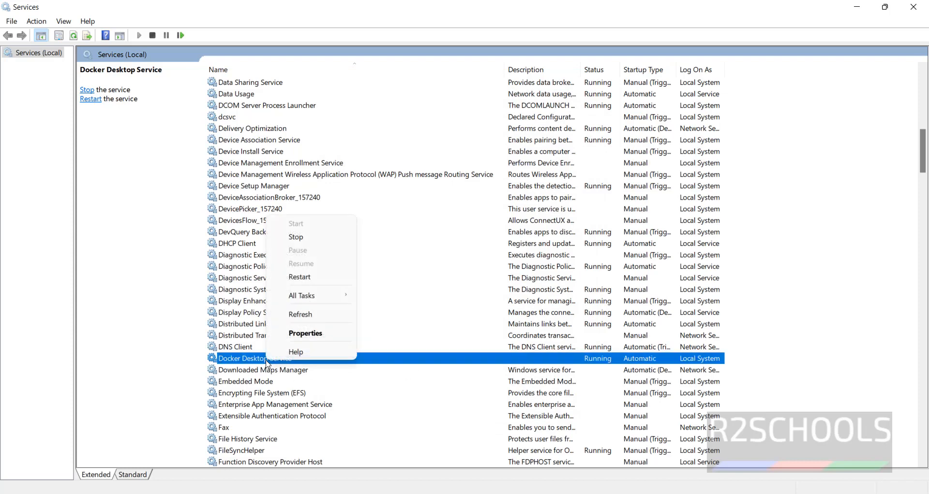
left_click(304, 237)
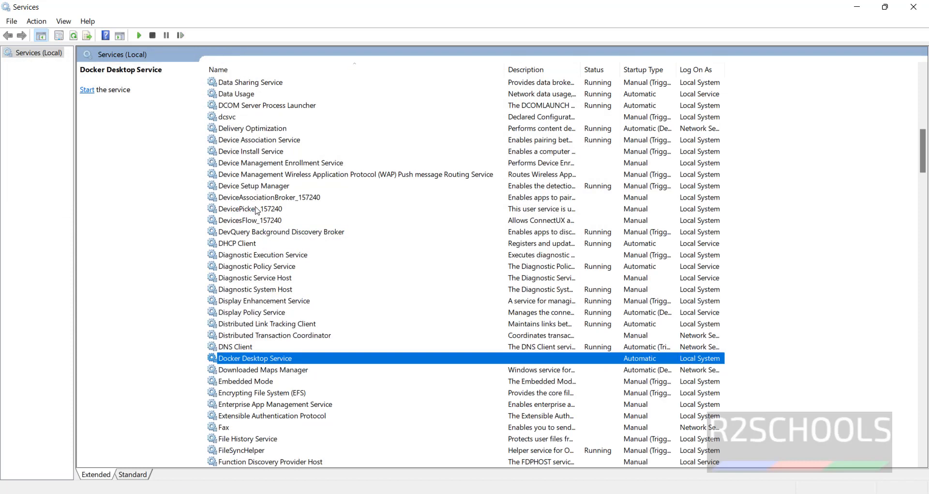
left_click(261, 254)
left_click(264, 358)
left_click(87, 90)
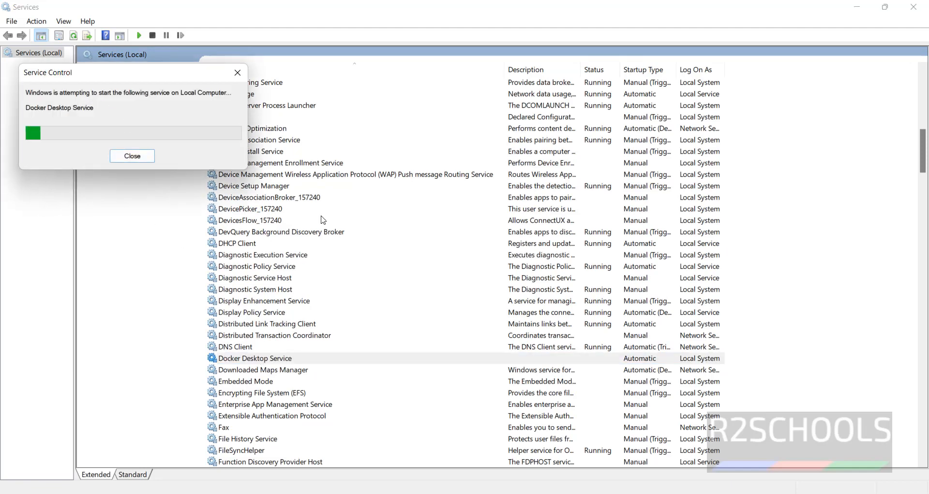
Review the available stop and restart controls for the Docker Desktop Service
right_click(271, 363)
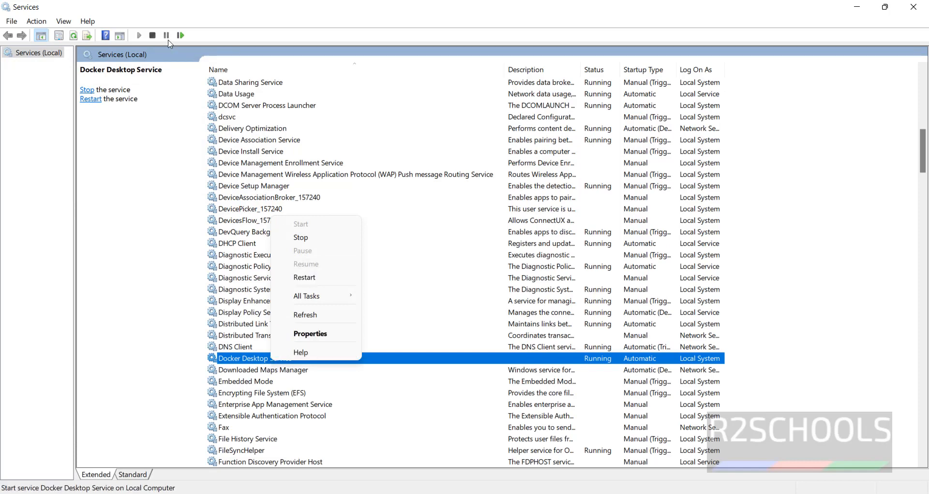
left_click(183, 36)
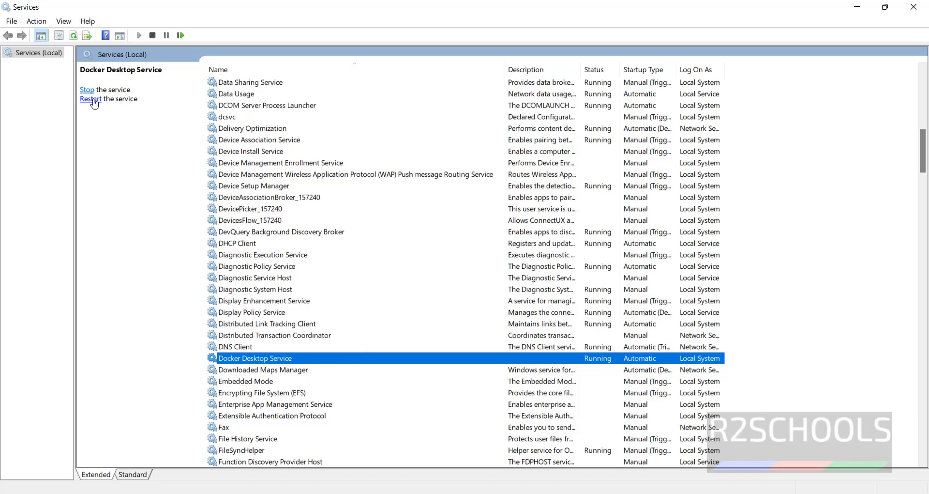
left_click(339, 208)
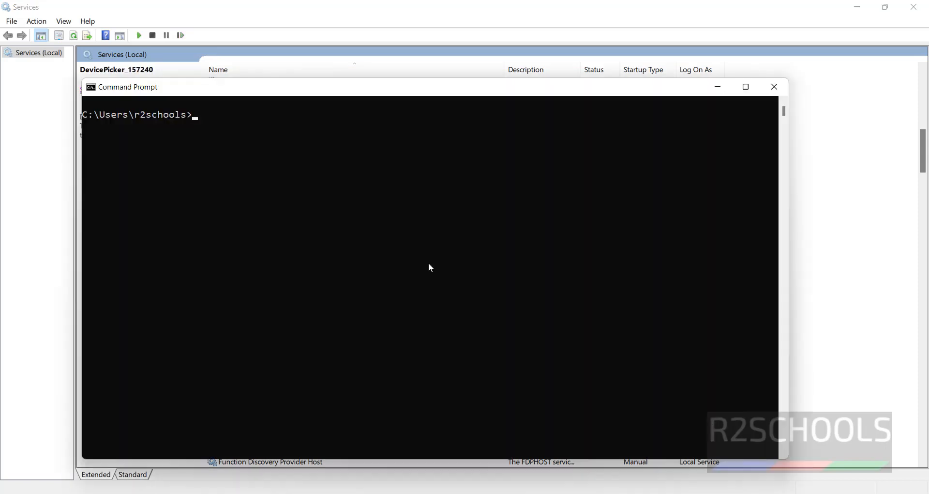
Switch to Command Prompt, run docker version, and examine the server and client version details in its output
type("docker version")
key("Return")
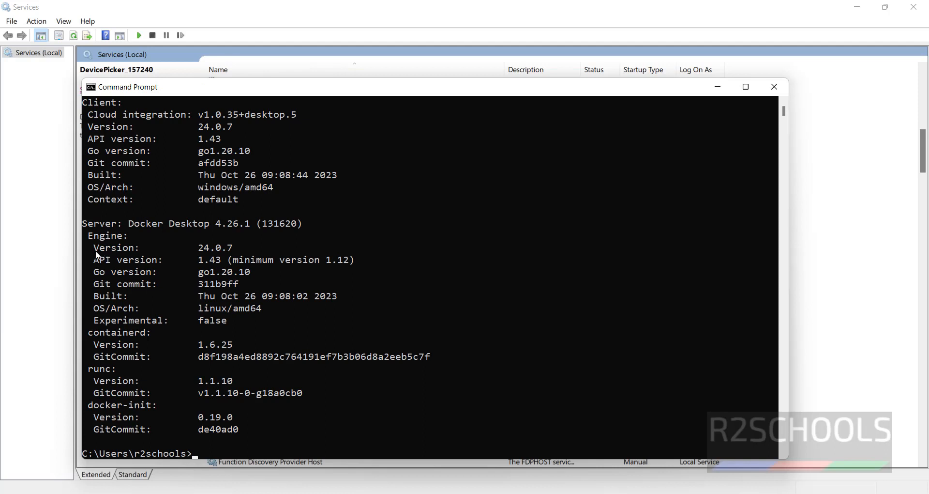
left_click_drag(94, 248, 156, 251)
left_click(218, 225)
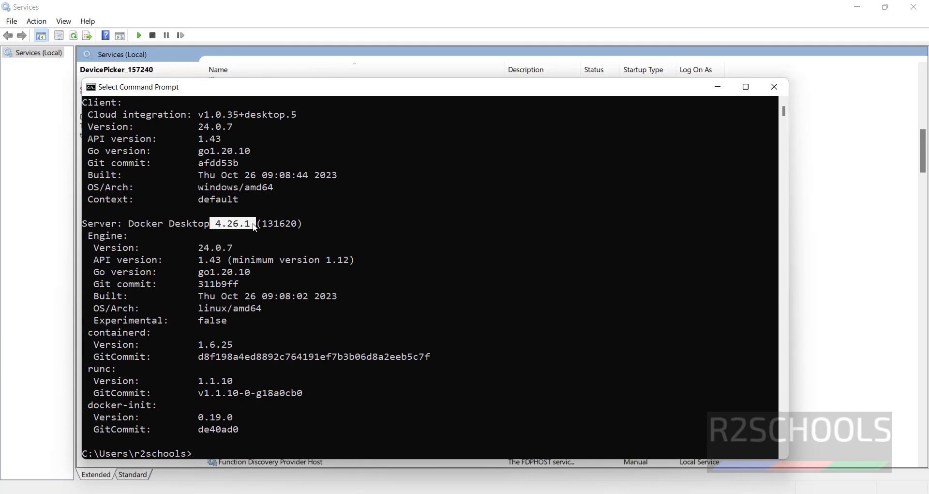
left_click_drag(91, 248, 205, 251)
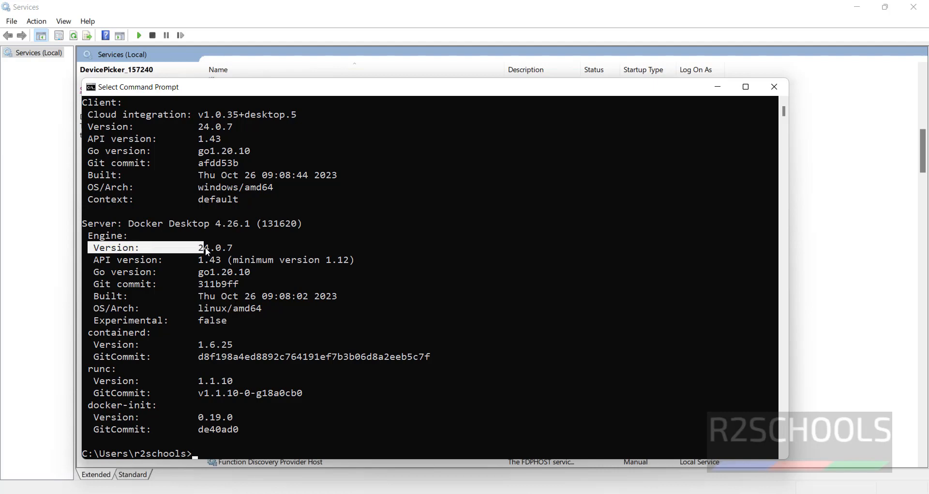
left_click(145, 236)
scroll(176, 256, "up", 1)
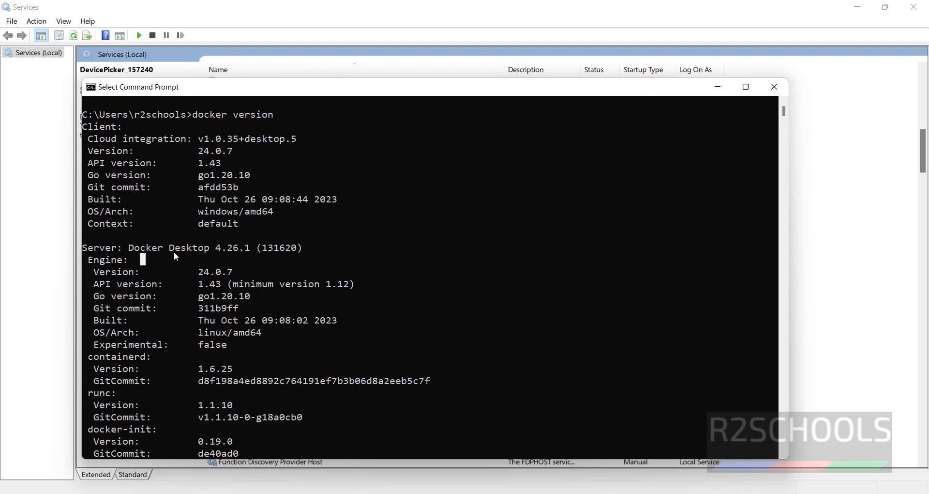
left_click_drag(88, 127, 301, 157)
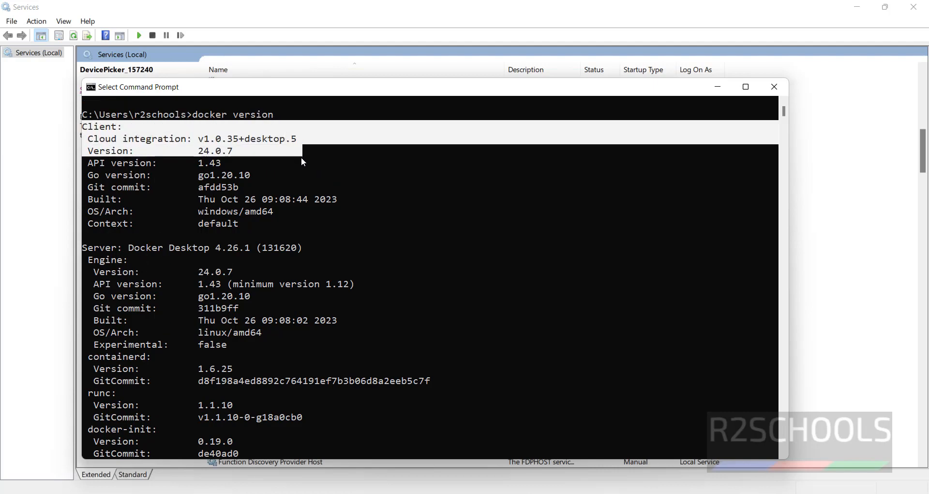
left_click(364, 236)
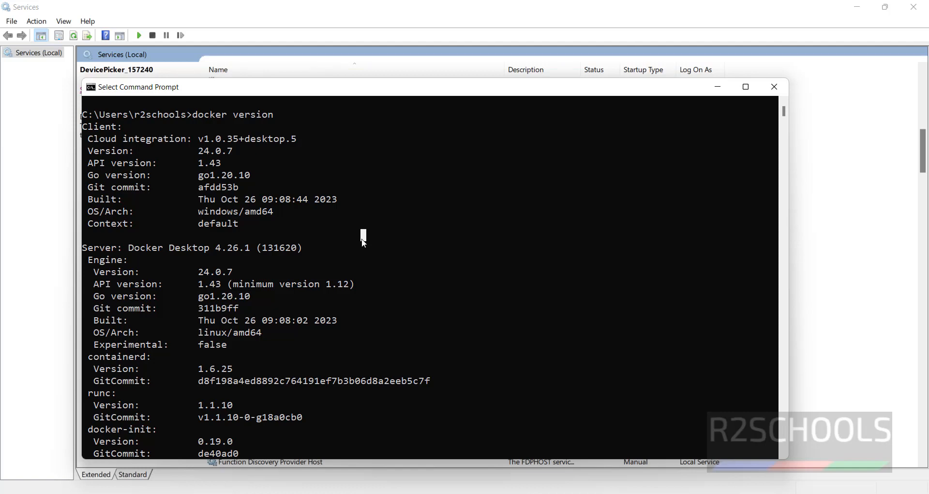